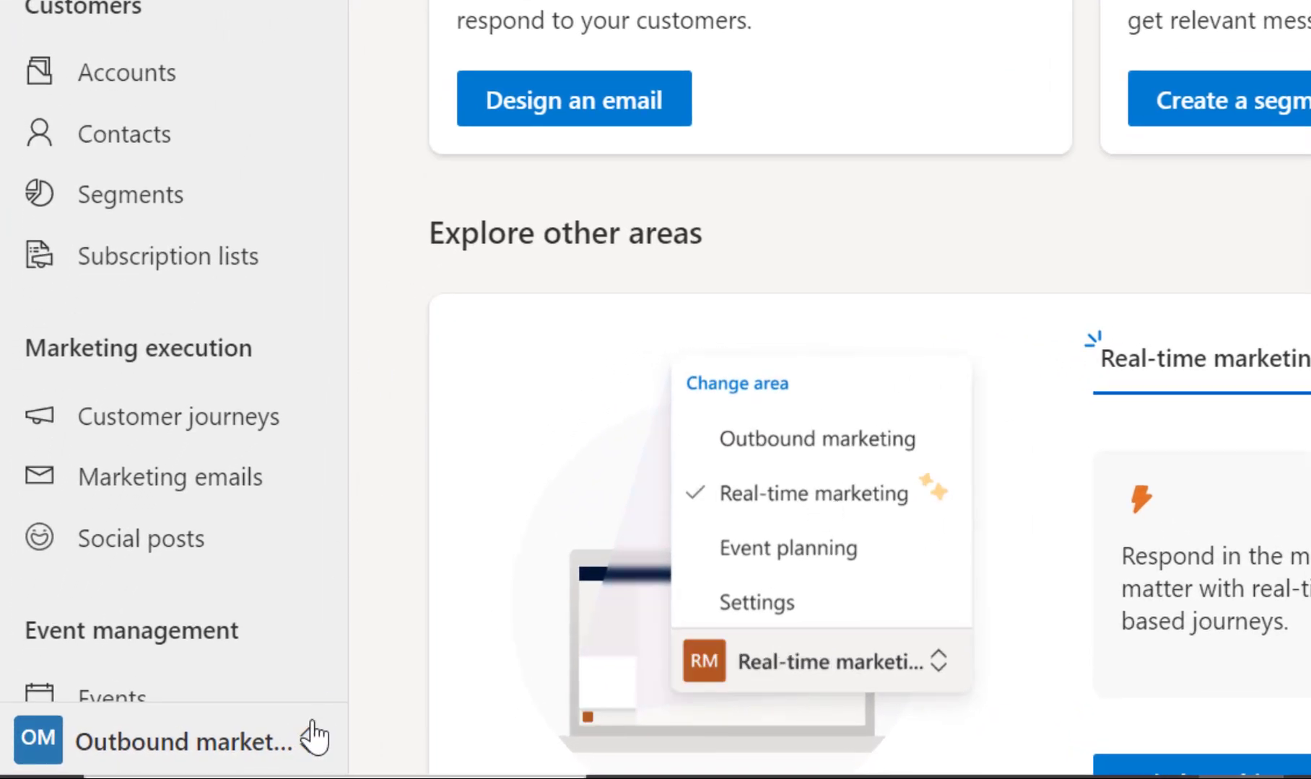
Switch Dynamics 365 Marketing to the Real-time marketing area from the Change area menu
click(276, 758)
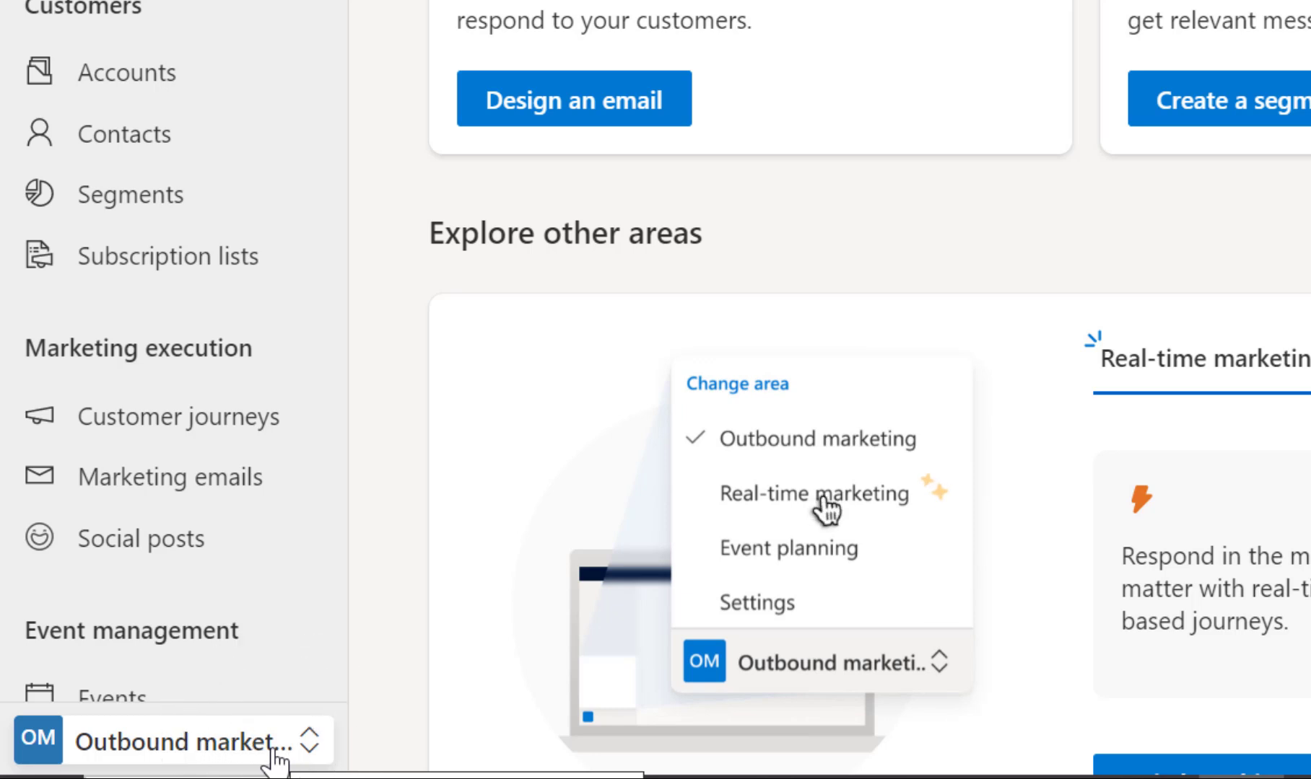
click(276, 758)
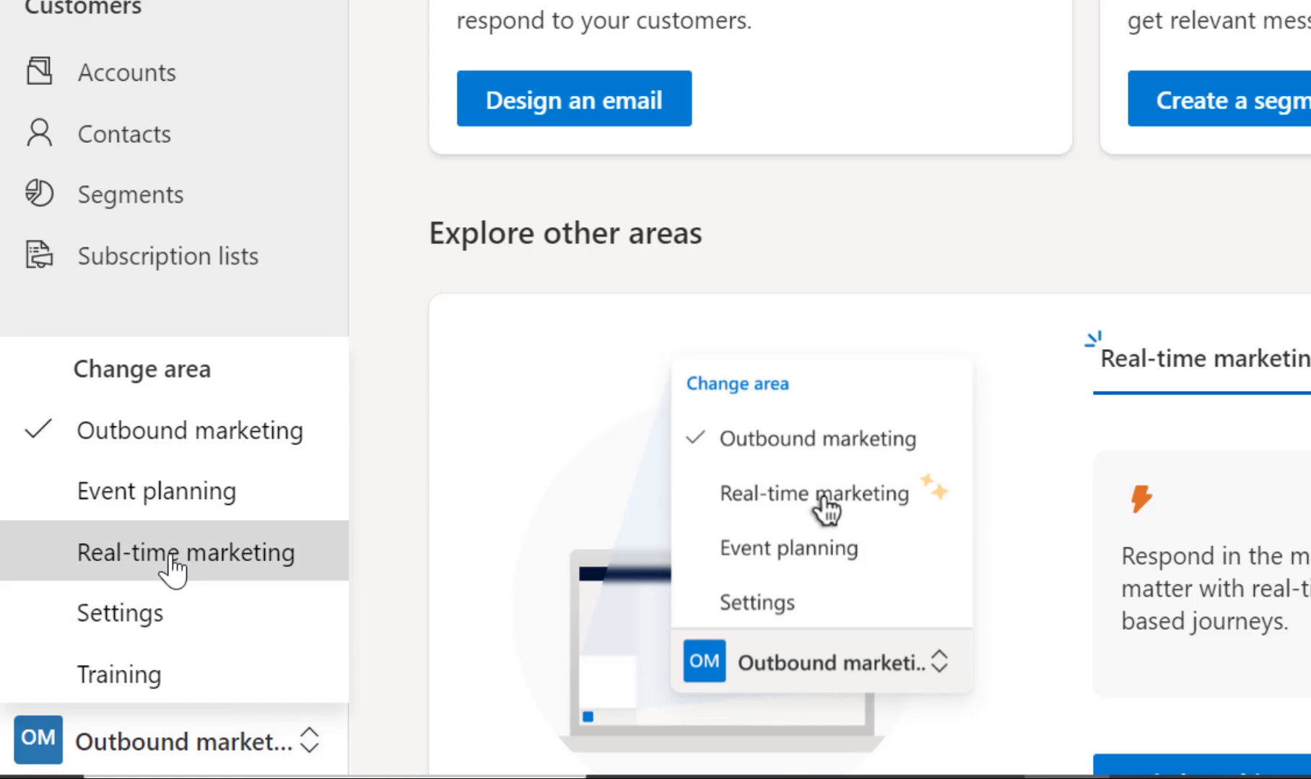
click(172, 559)
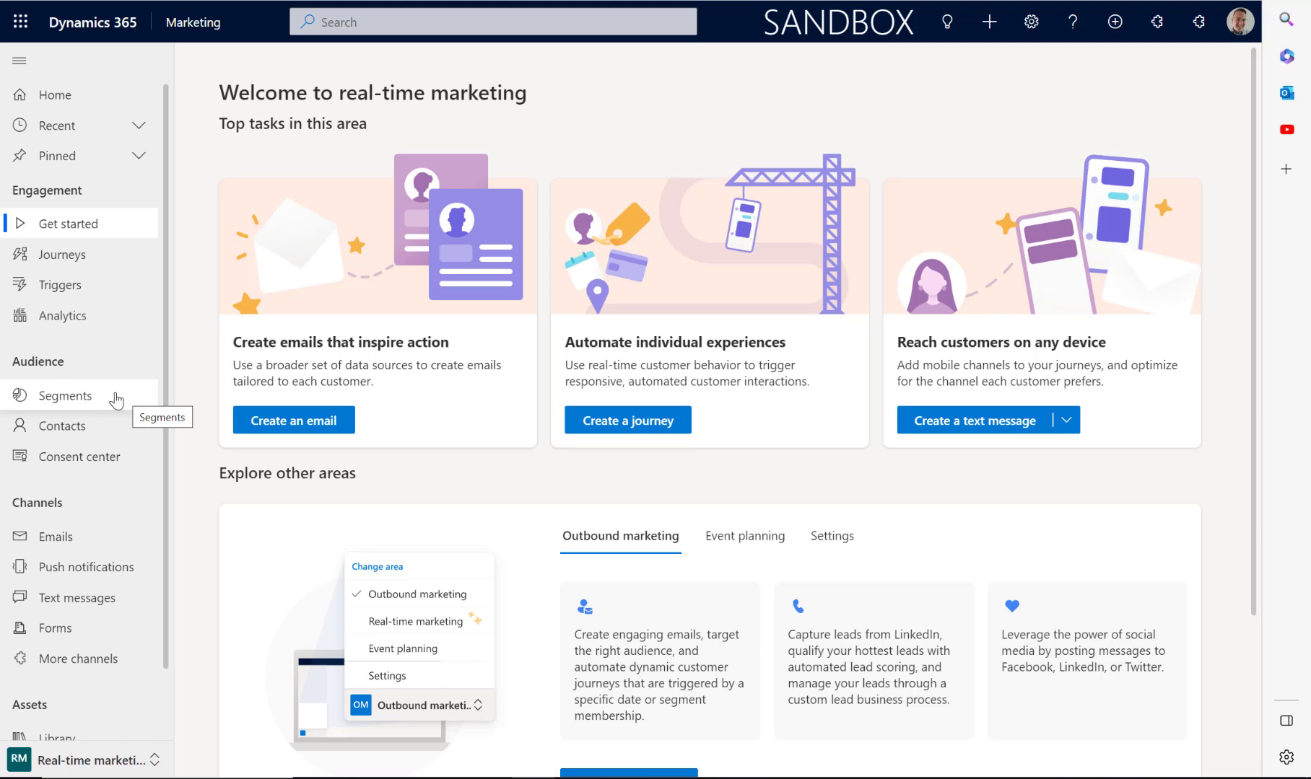
Create a new segment named 'mailable leads 23' with Lead as its target audience
click(116, 397)
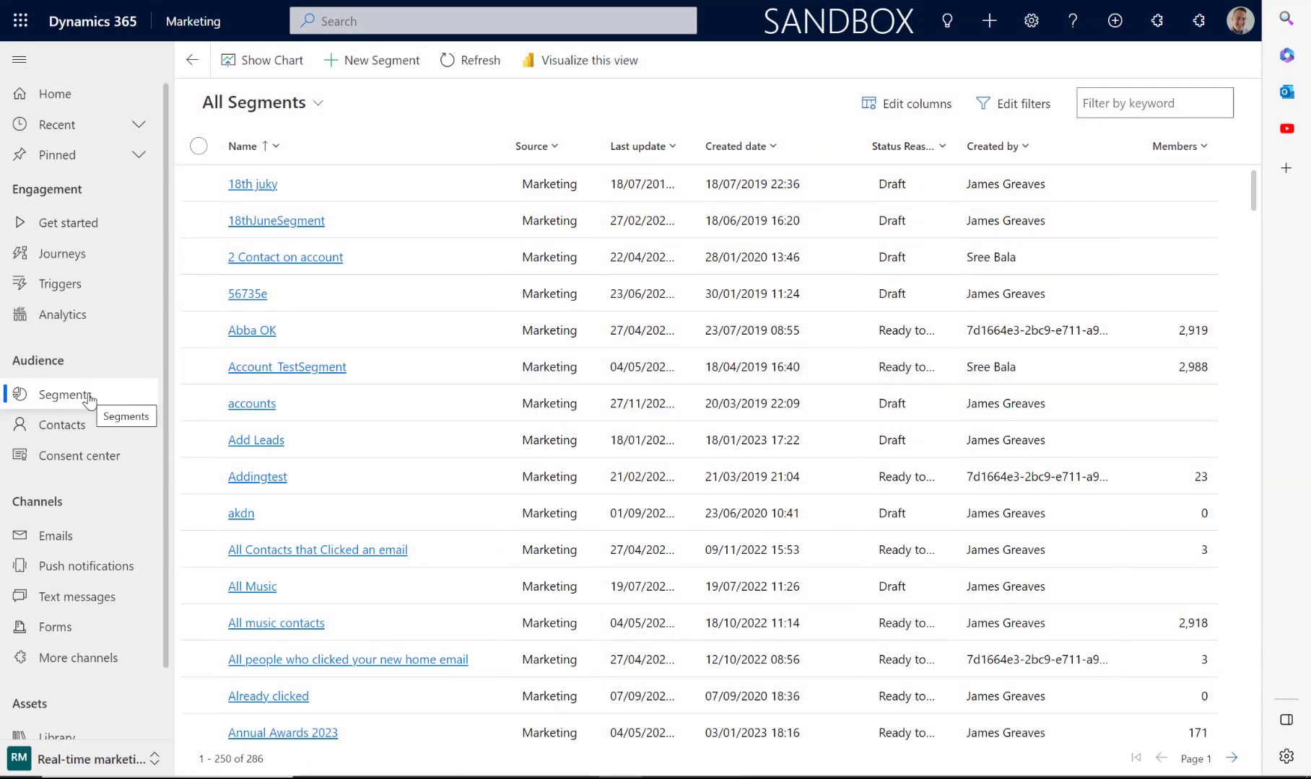
click(376, 62)
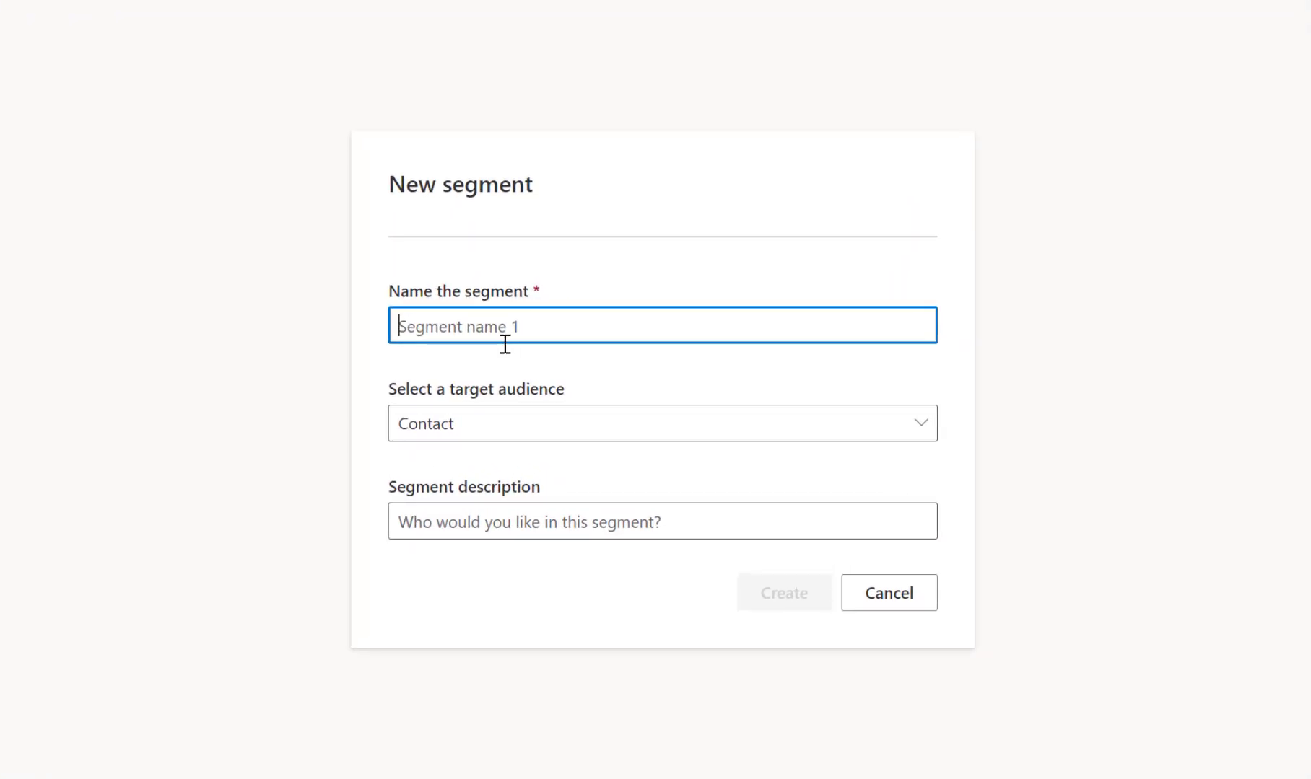
text(m)
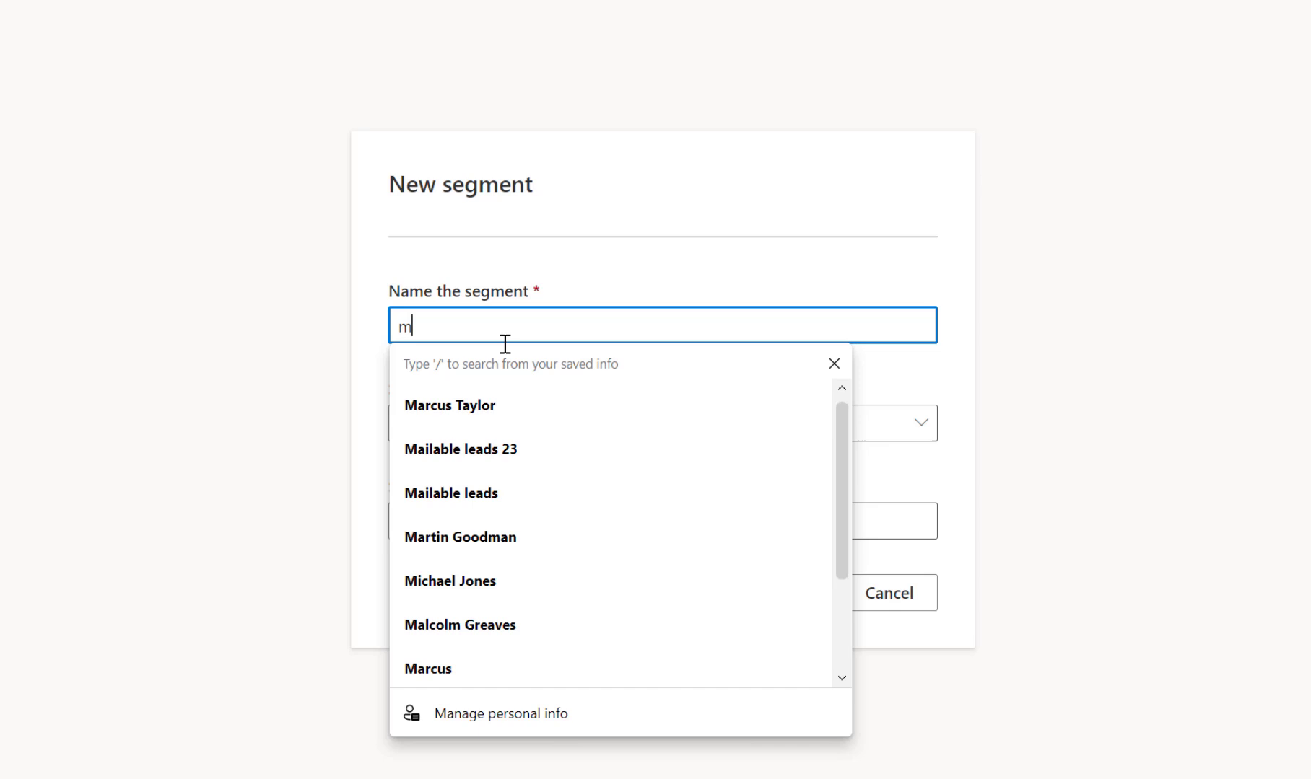
text(ailable )
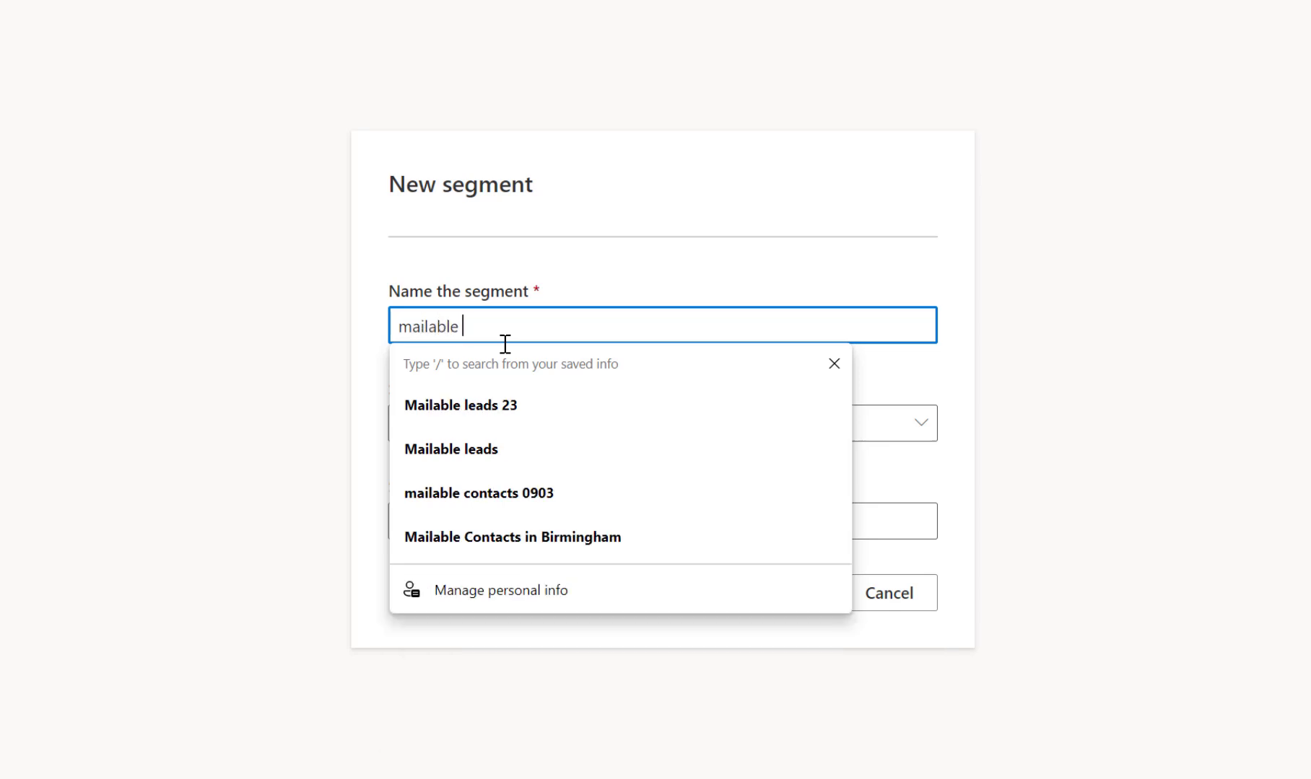
text(leads 23)
click(545, 368)
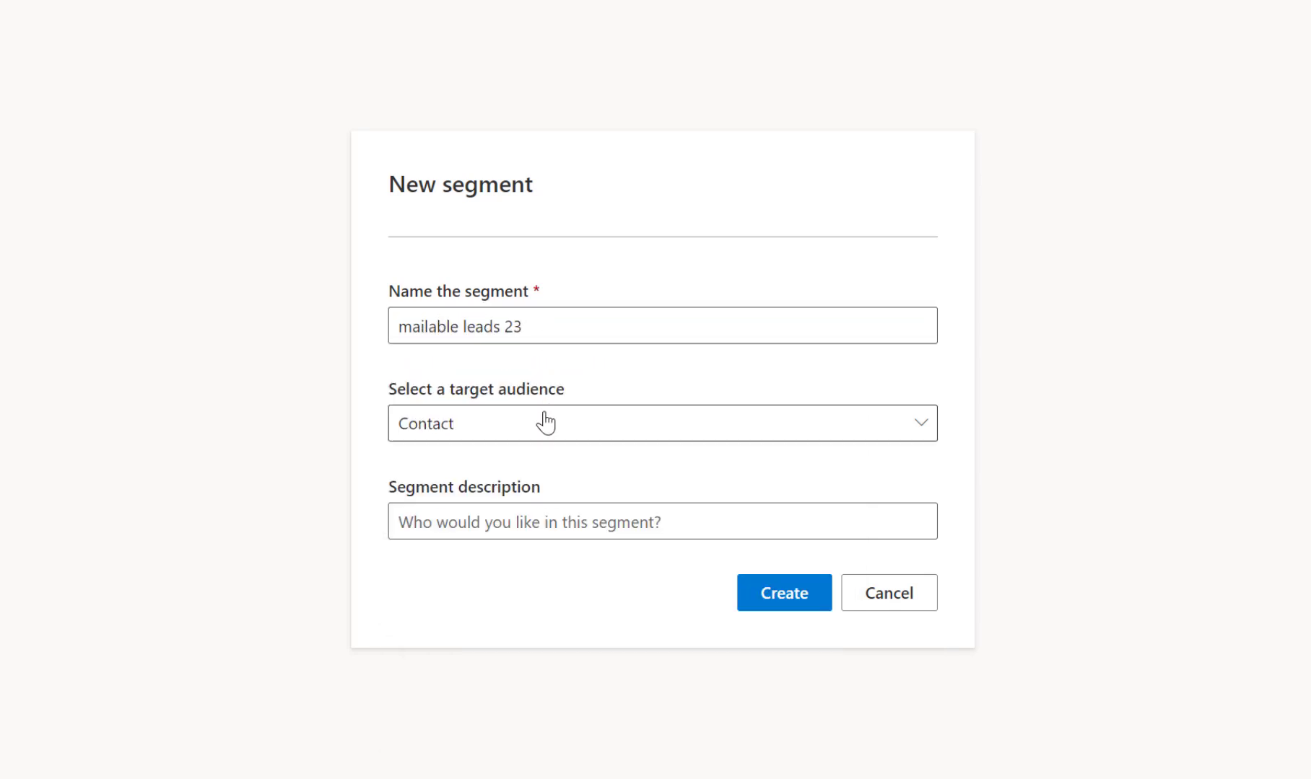
click(545, 423)
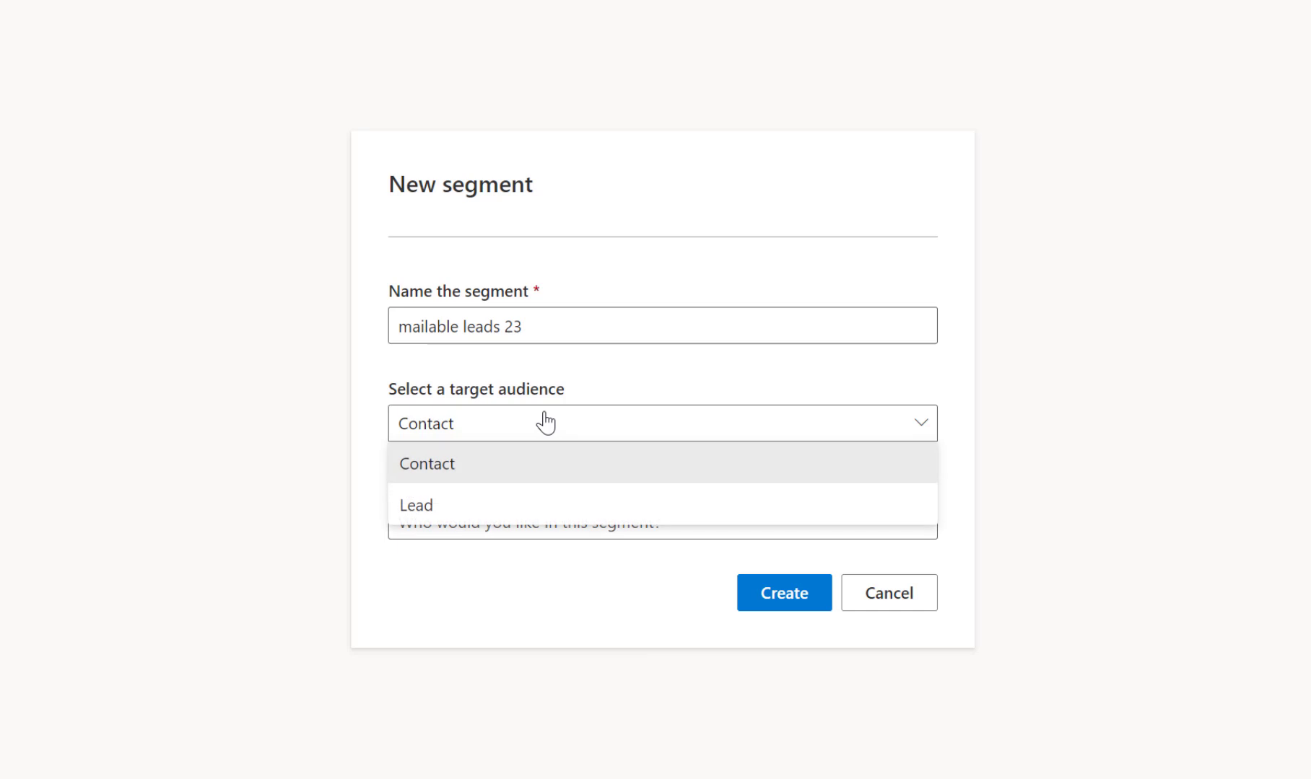
click(507, 505)
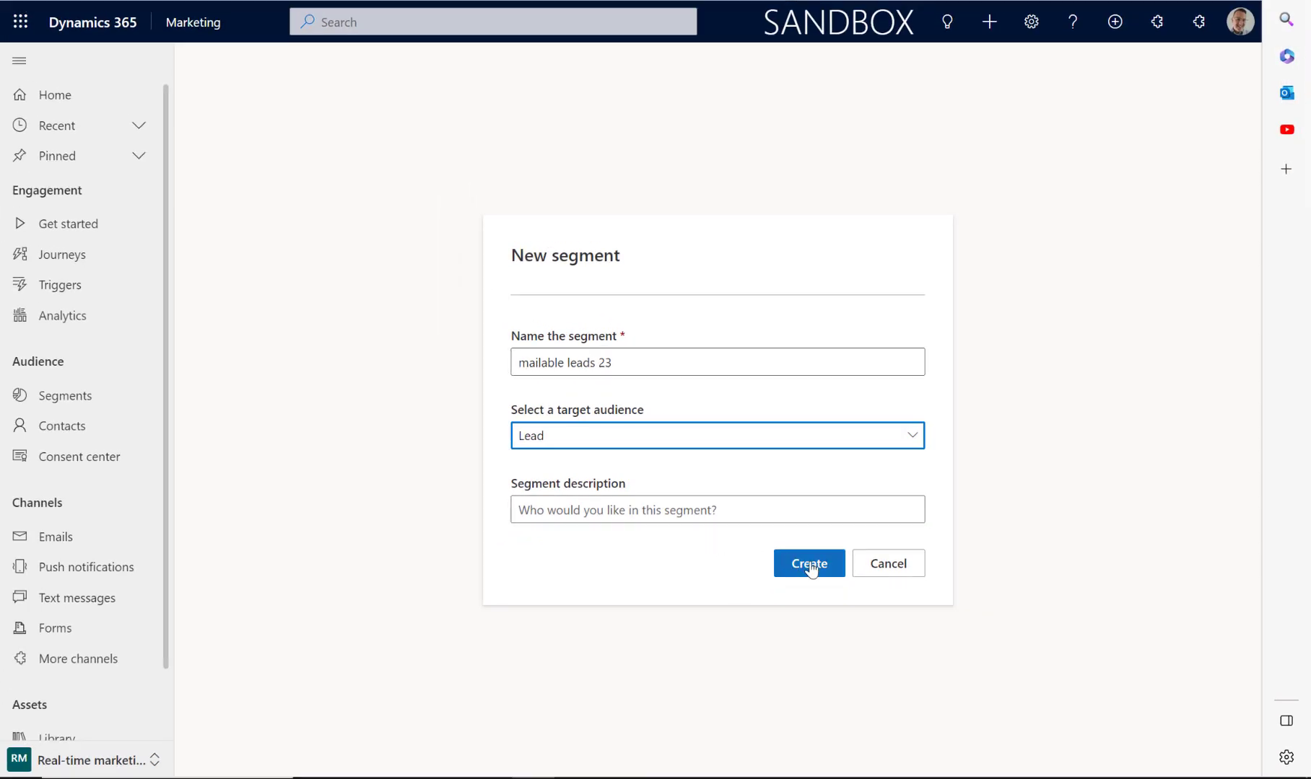
click(809, 566)
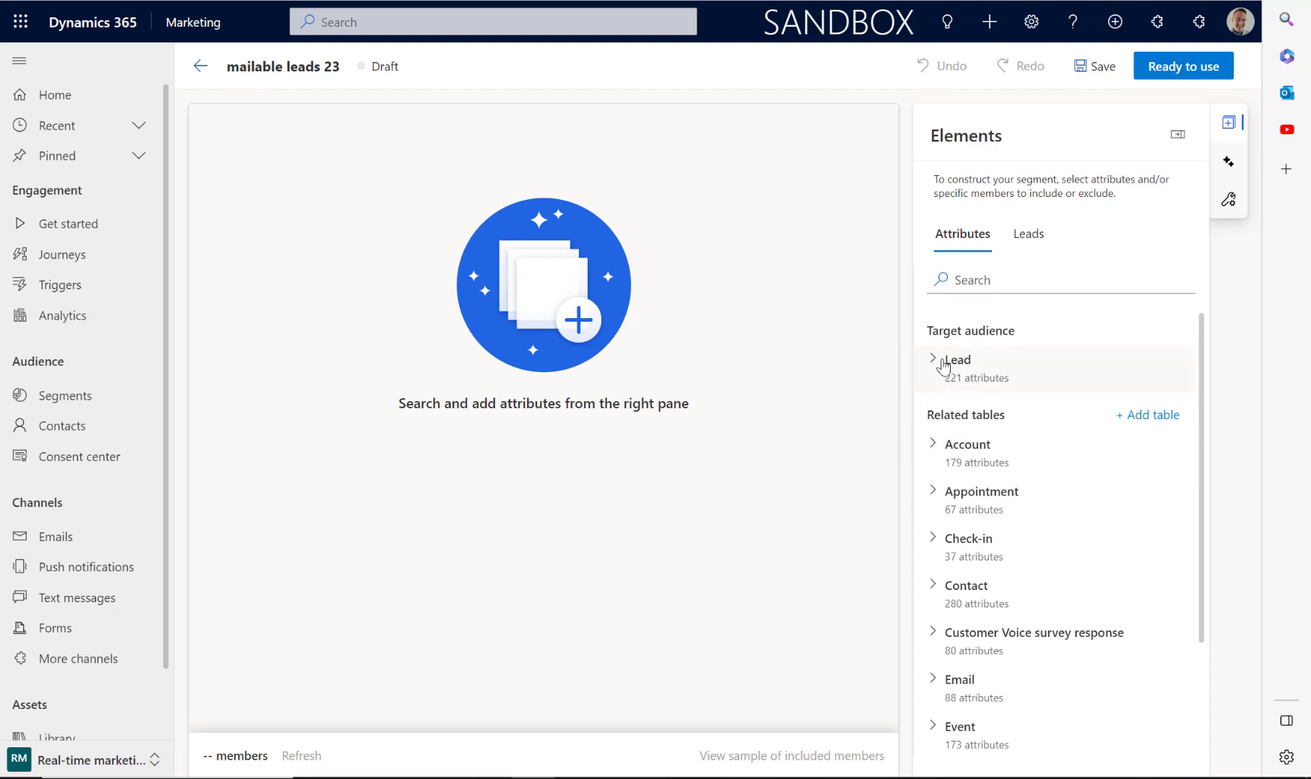
Add the lead Email attribute as a condition with the Contains data operator
click(942, 366)
click(933, 362)
click(970, 269)
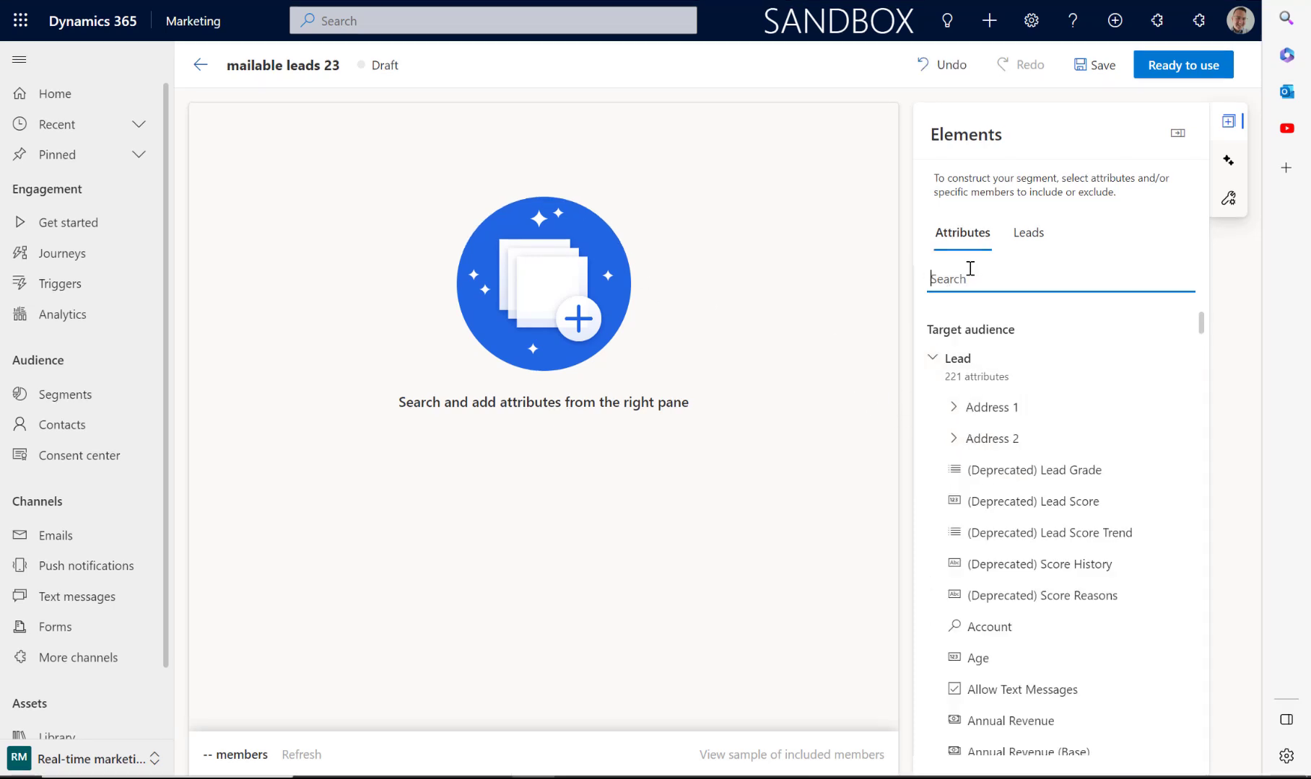
text(email)
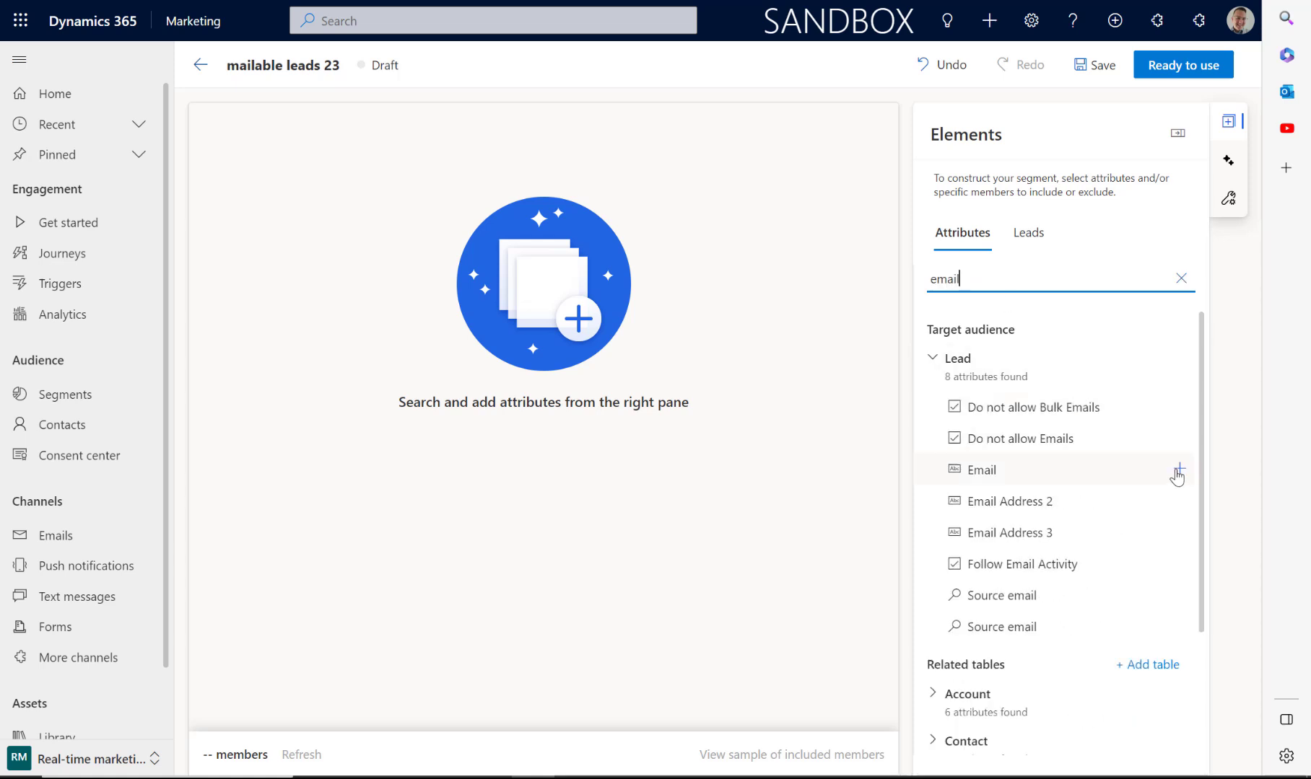
click(1178, 471)
click(488, 194)
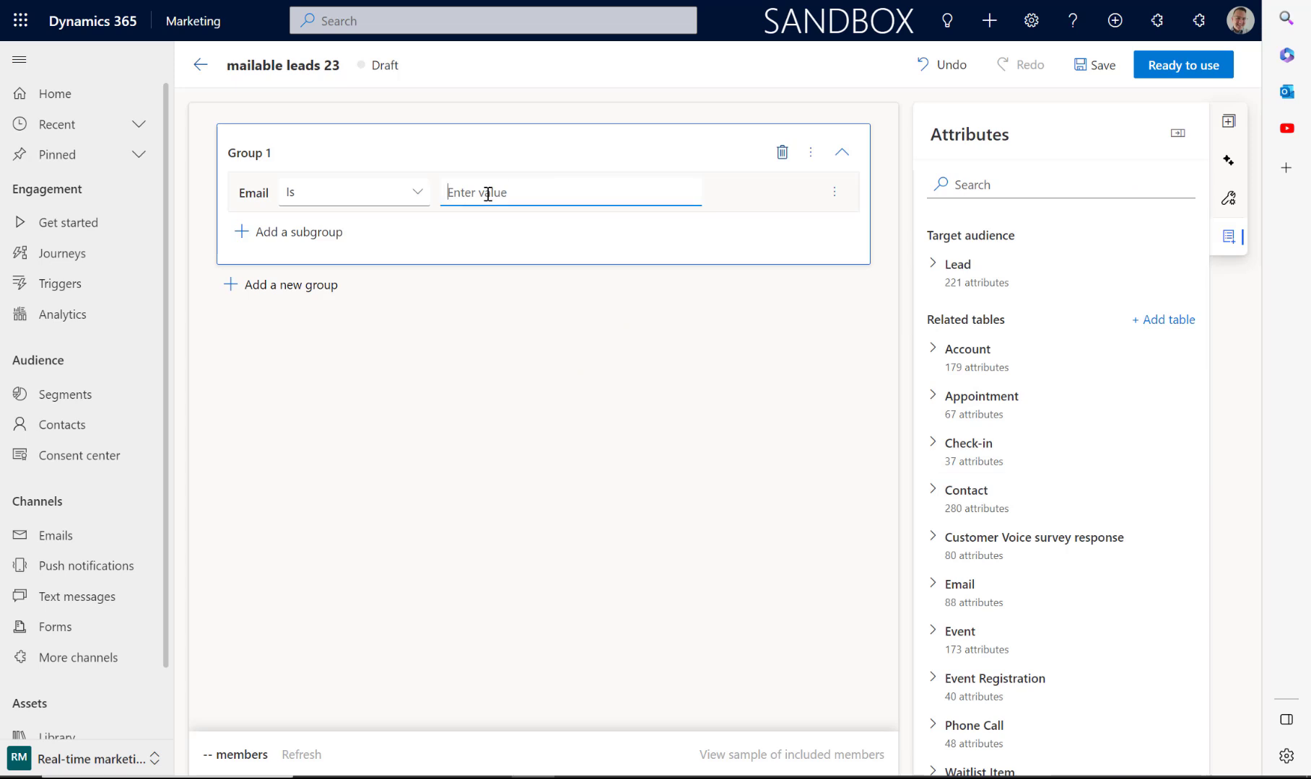
click(414, 199)
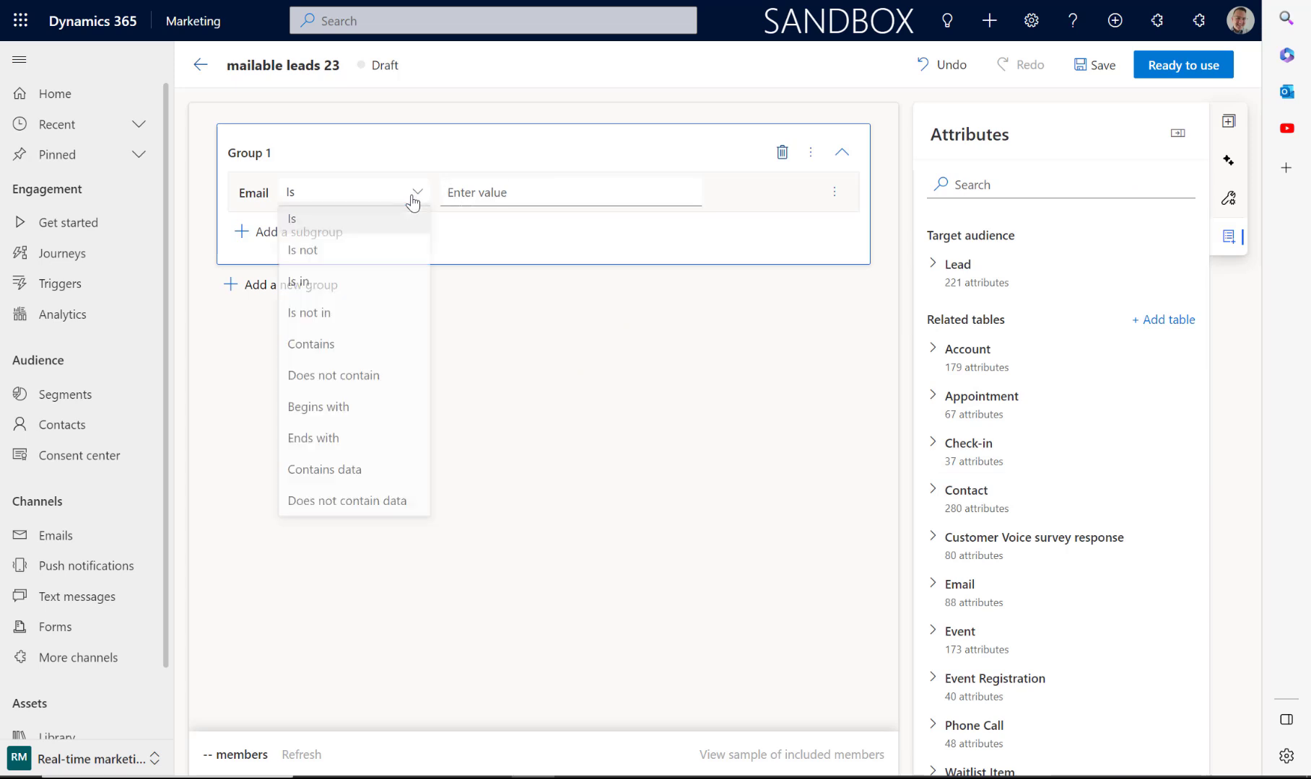
click(343, 473)
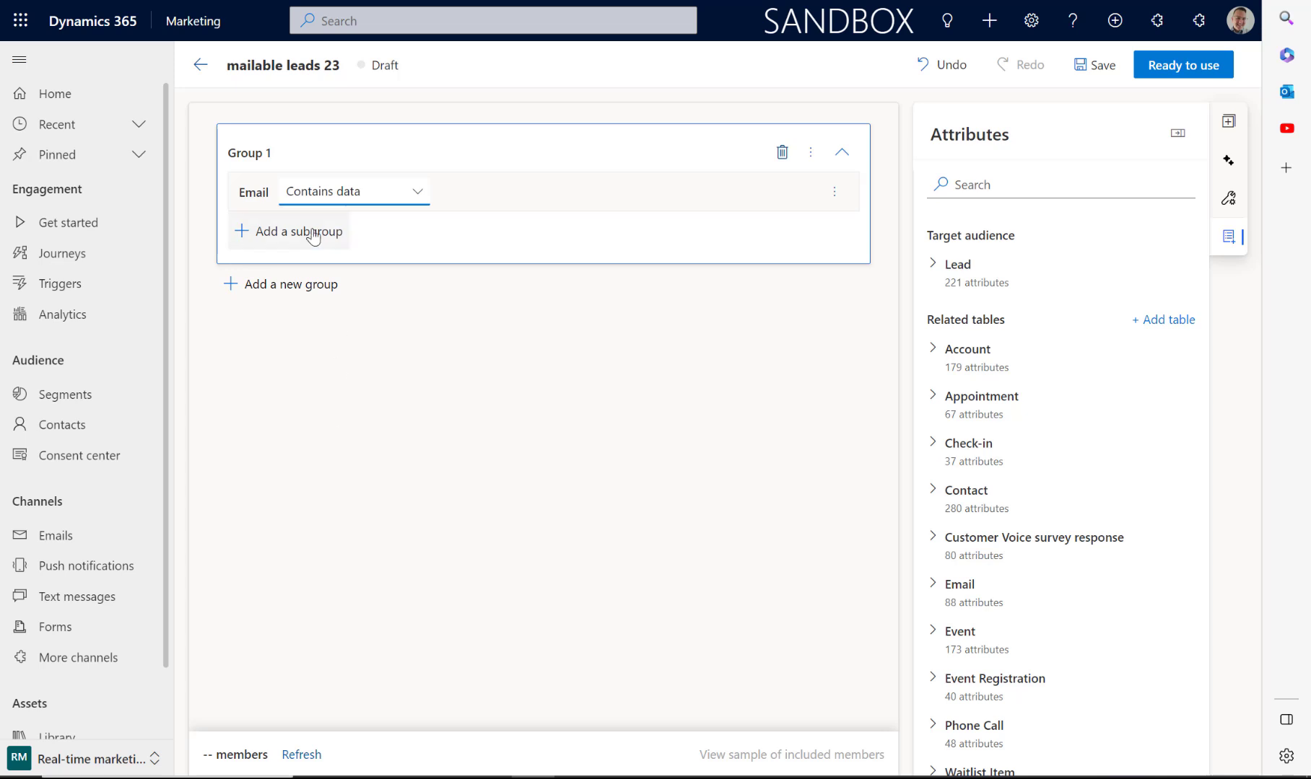
Add 'Do not allow Bulk Emails is Allow' to Group 1, then save and mark the segment ready
click(930, 264)
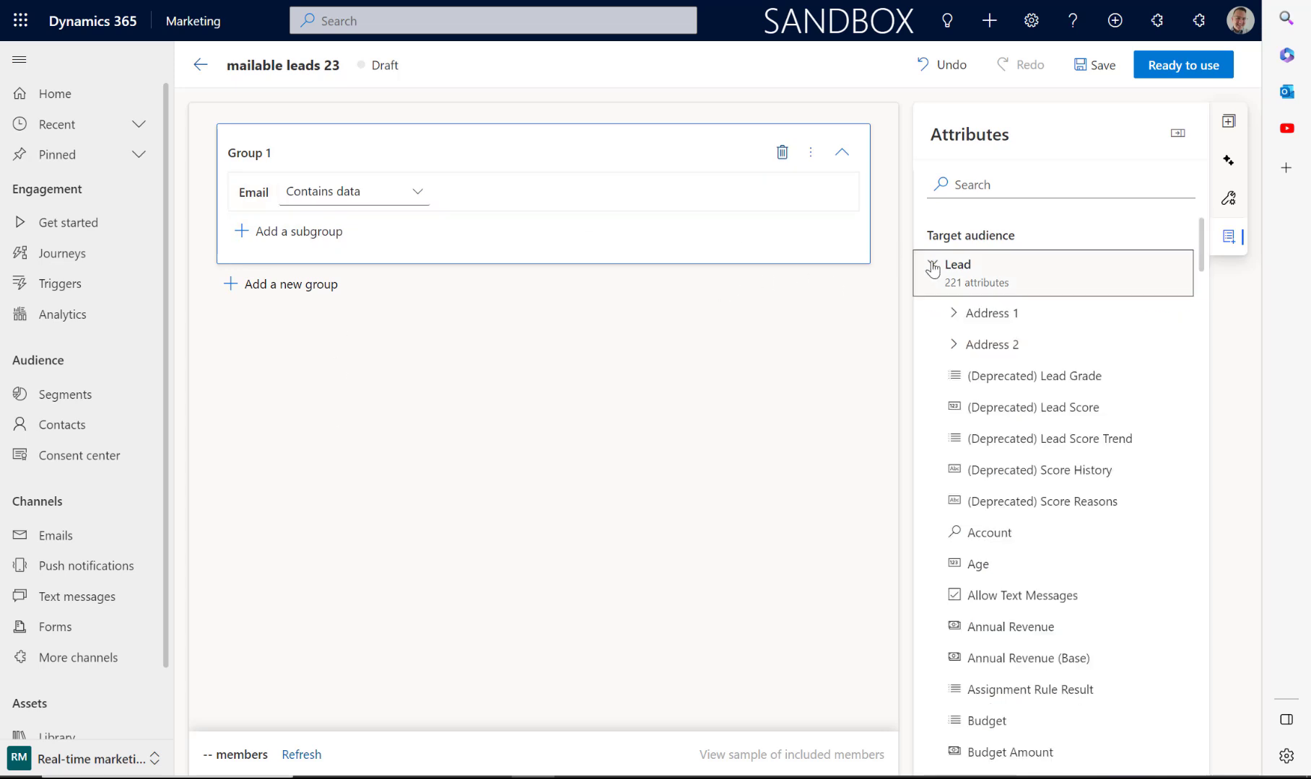
click(1032, 185)
text(do n)
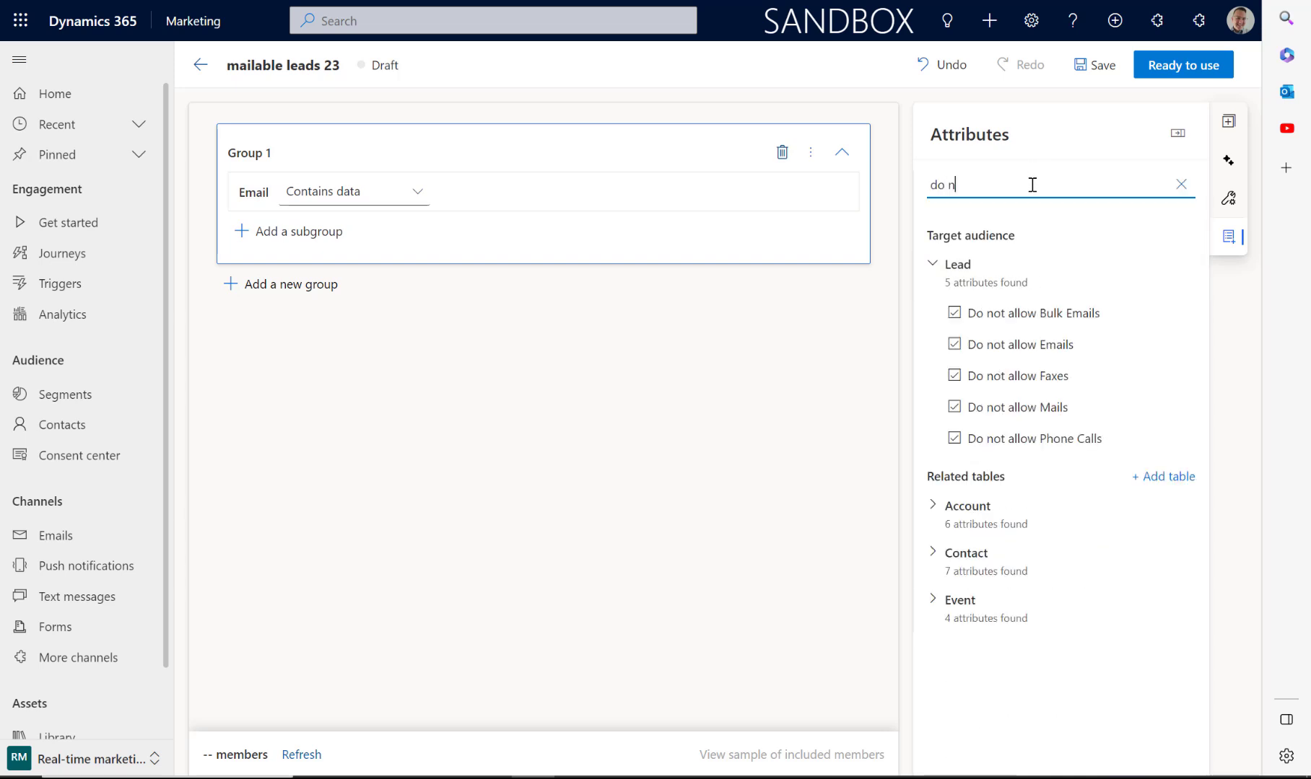
click(1195, 315)
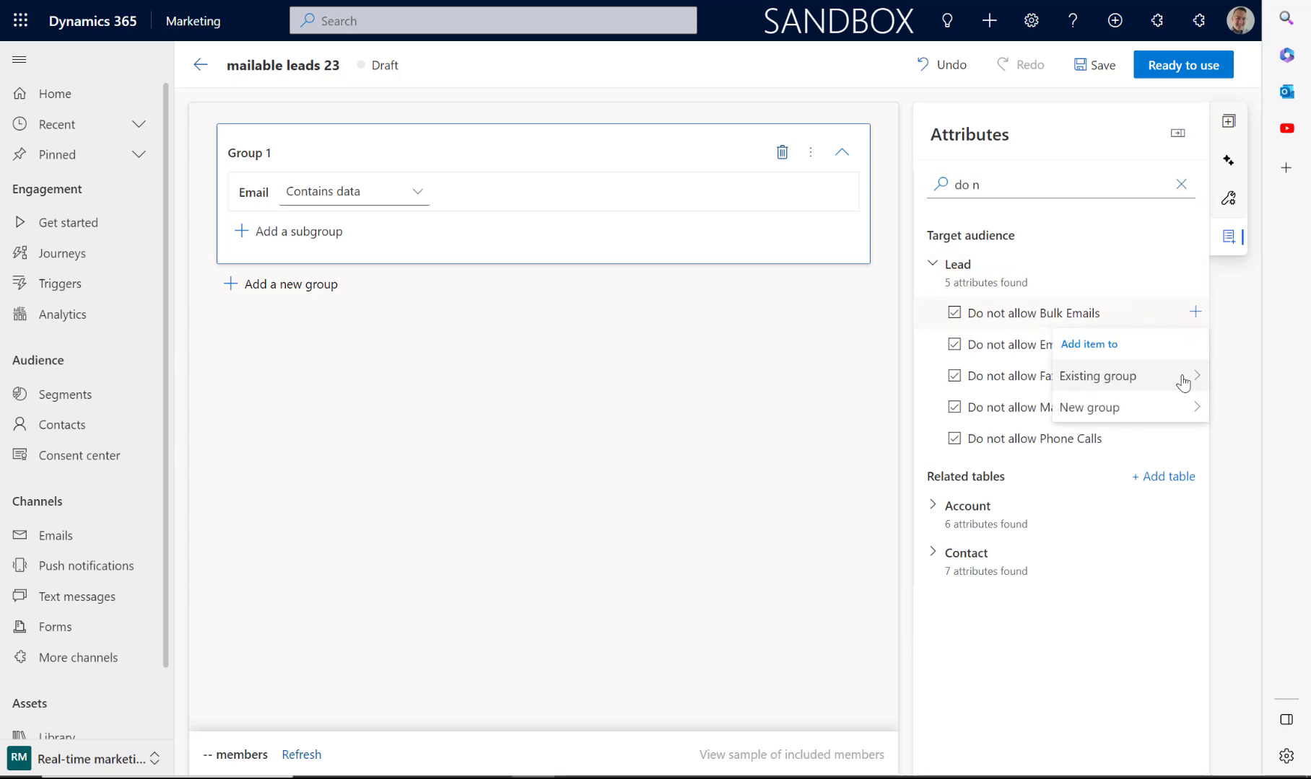
mouse_move(1182, 378)
click(988, 380)
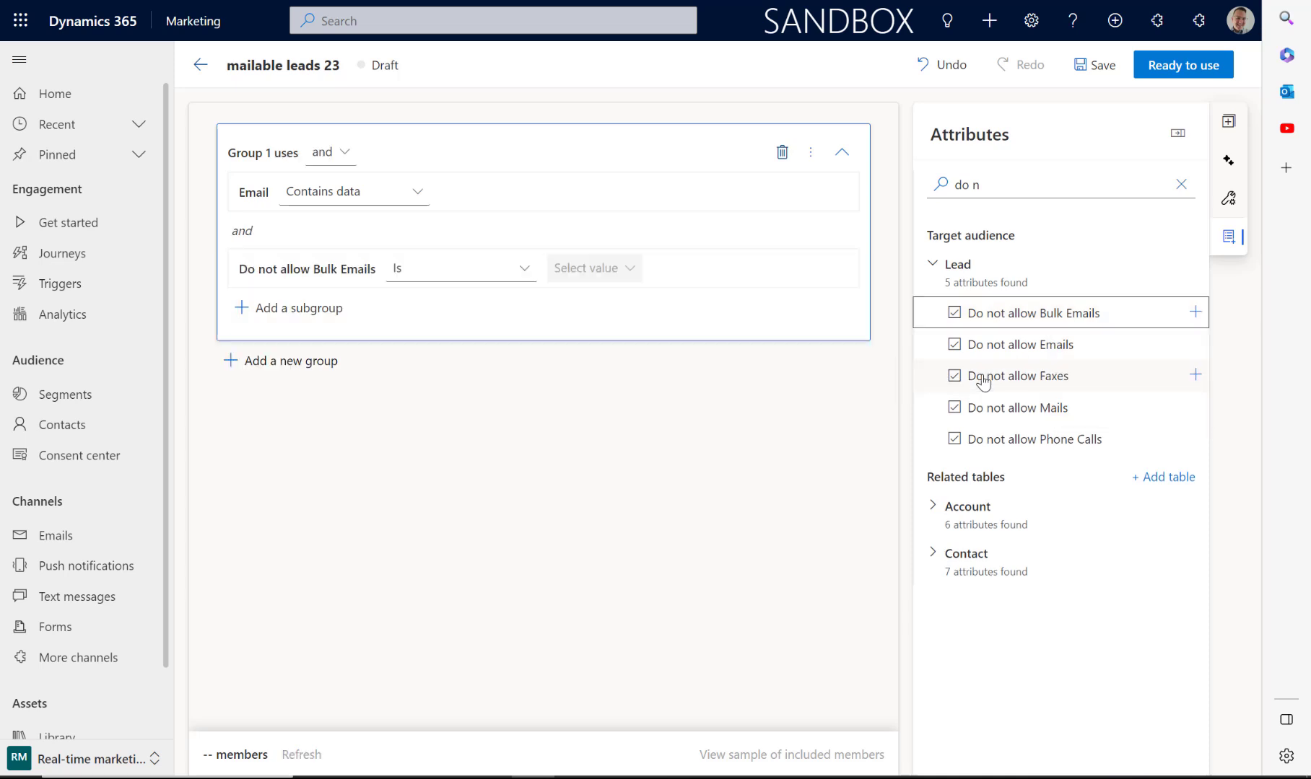
click(619, 270)
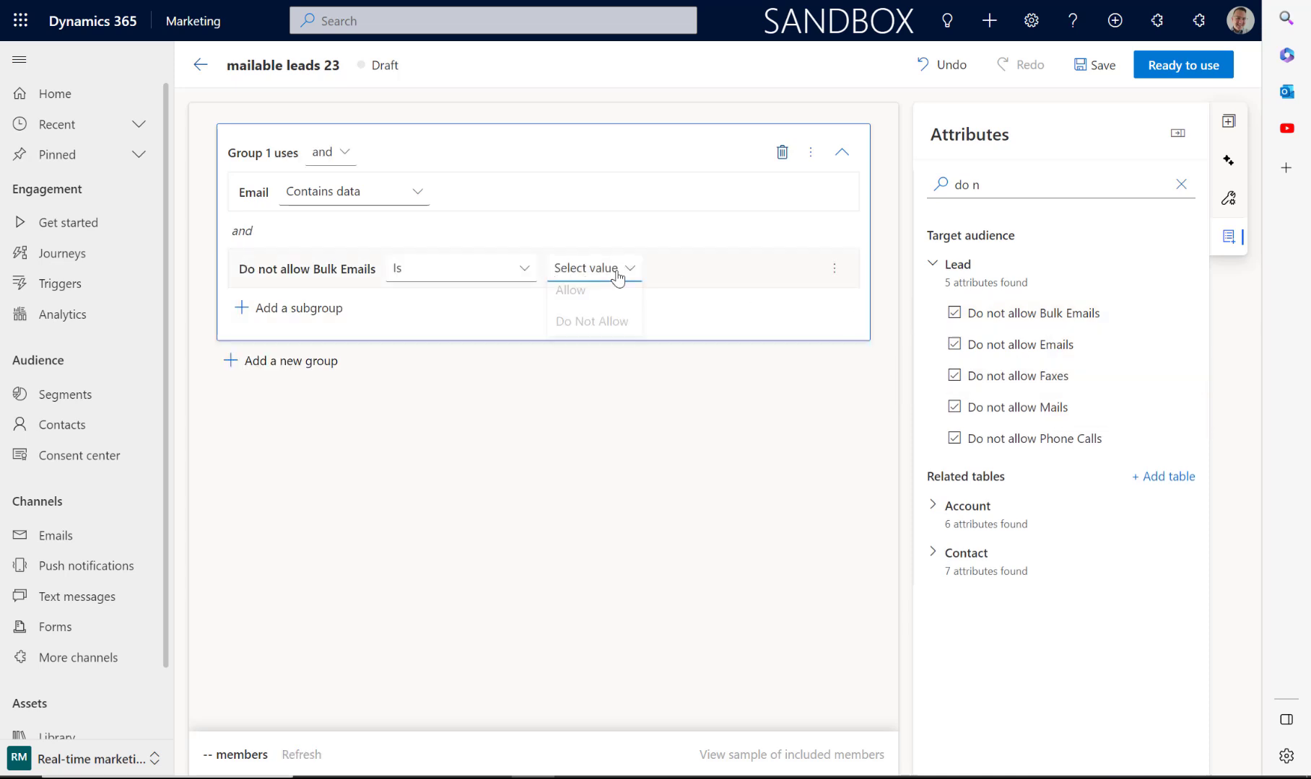
click(601, 312)
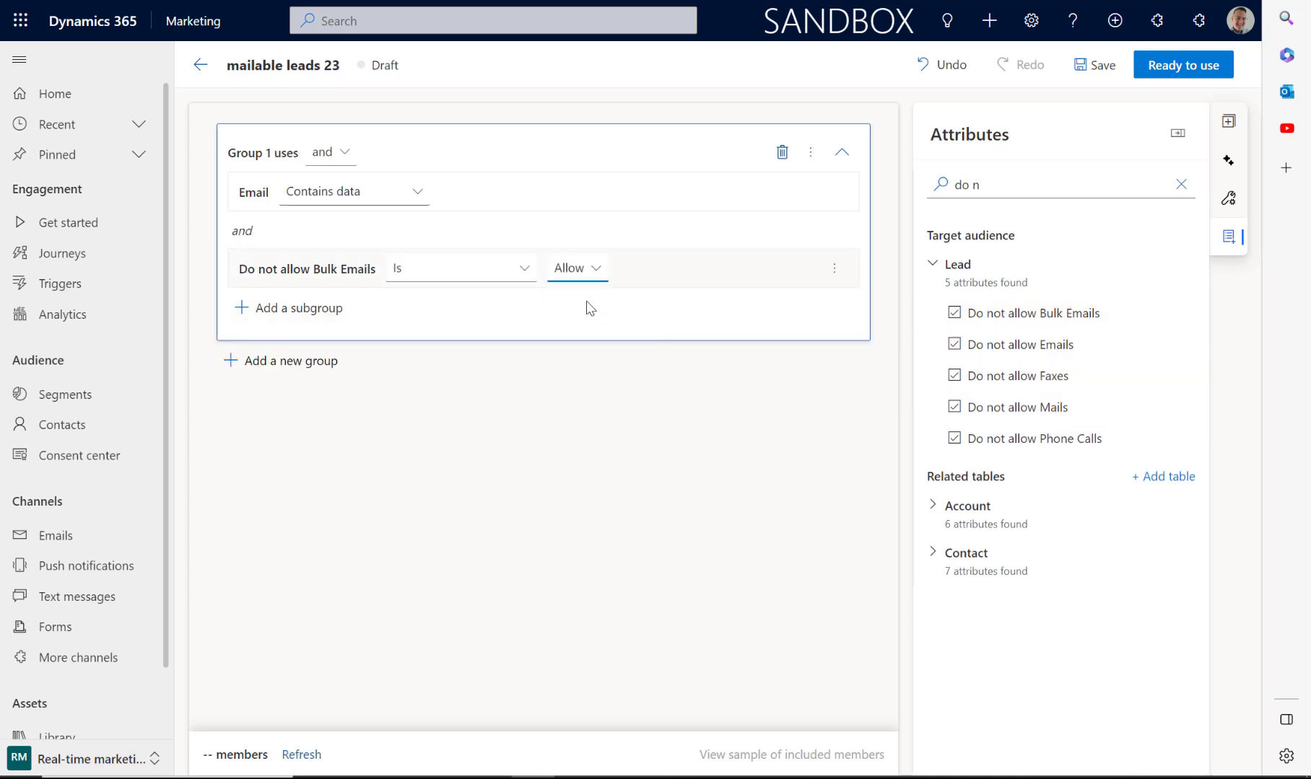
click(1088, 67)
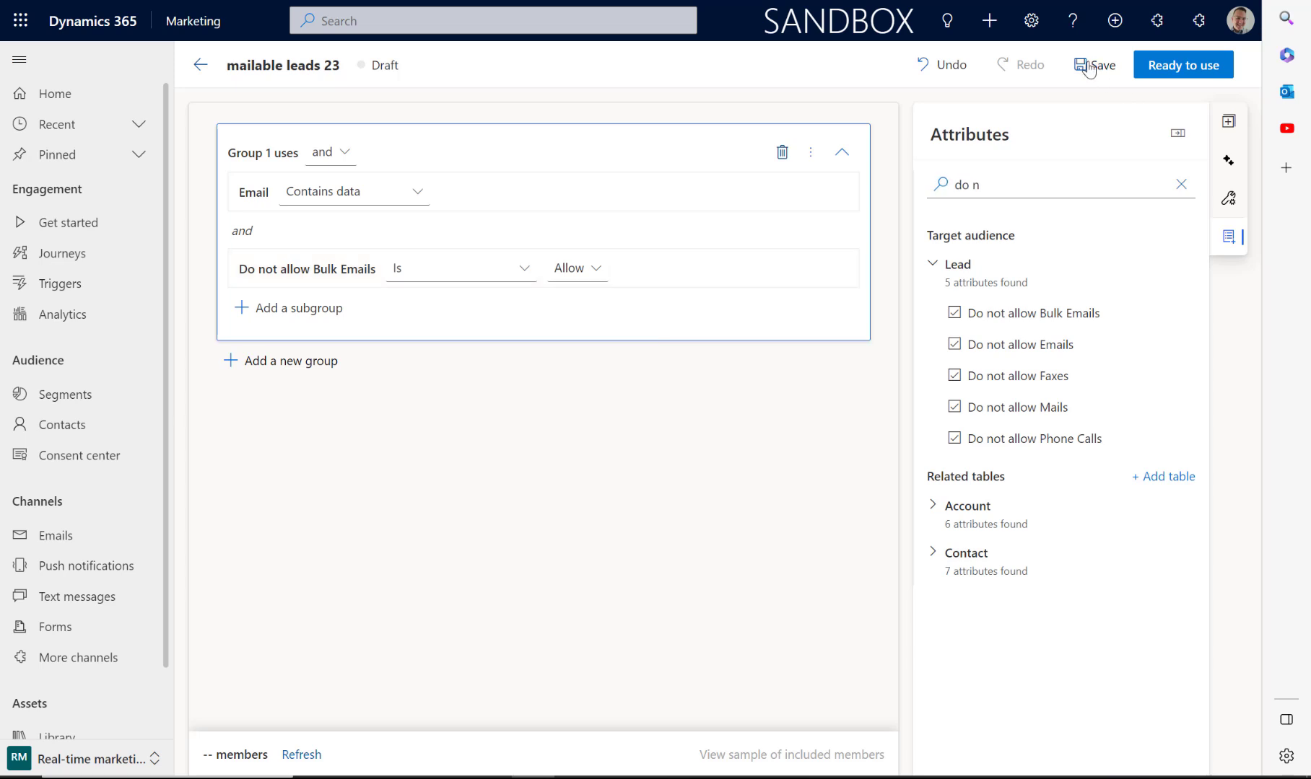
click(1176, 65)
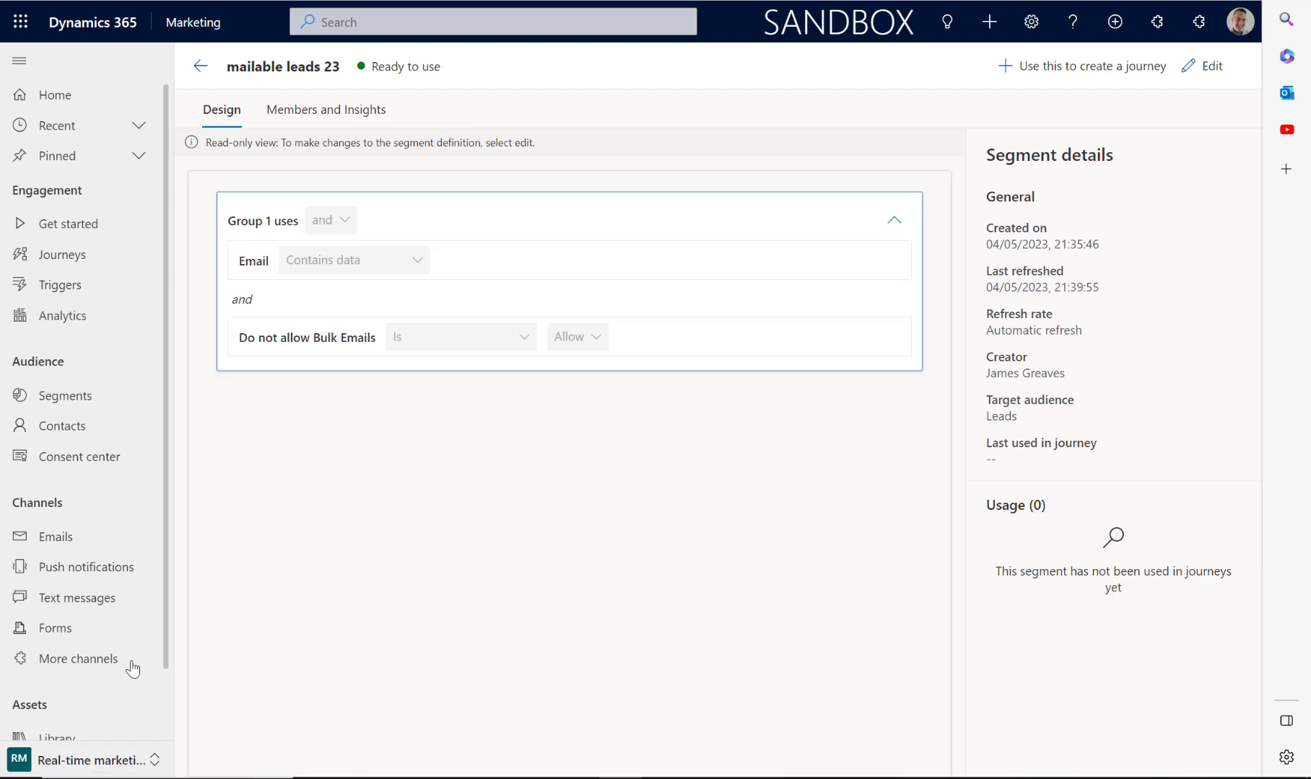
Go from Emails to the Consent center's Active contact point consents list
click(79, 542)
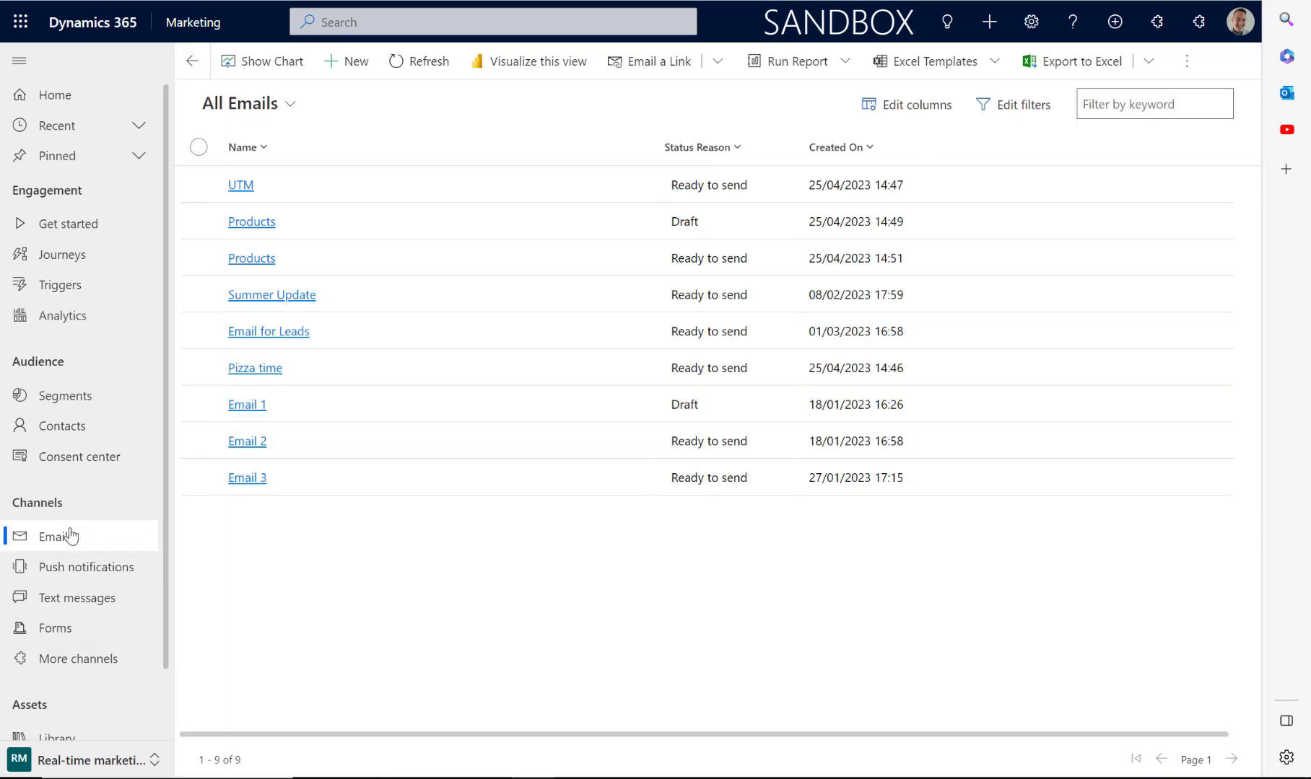
click(70, 535)
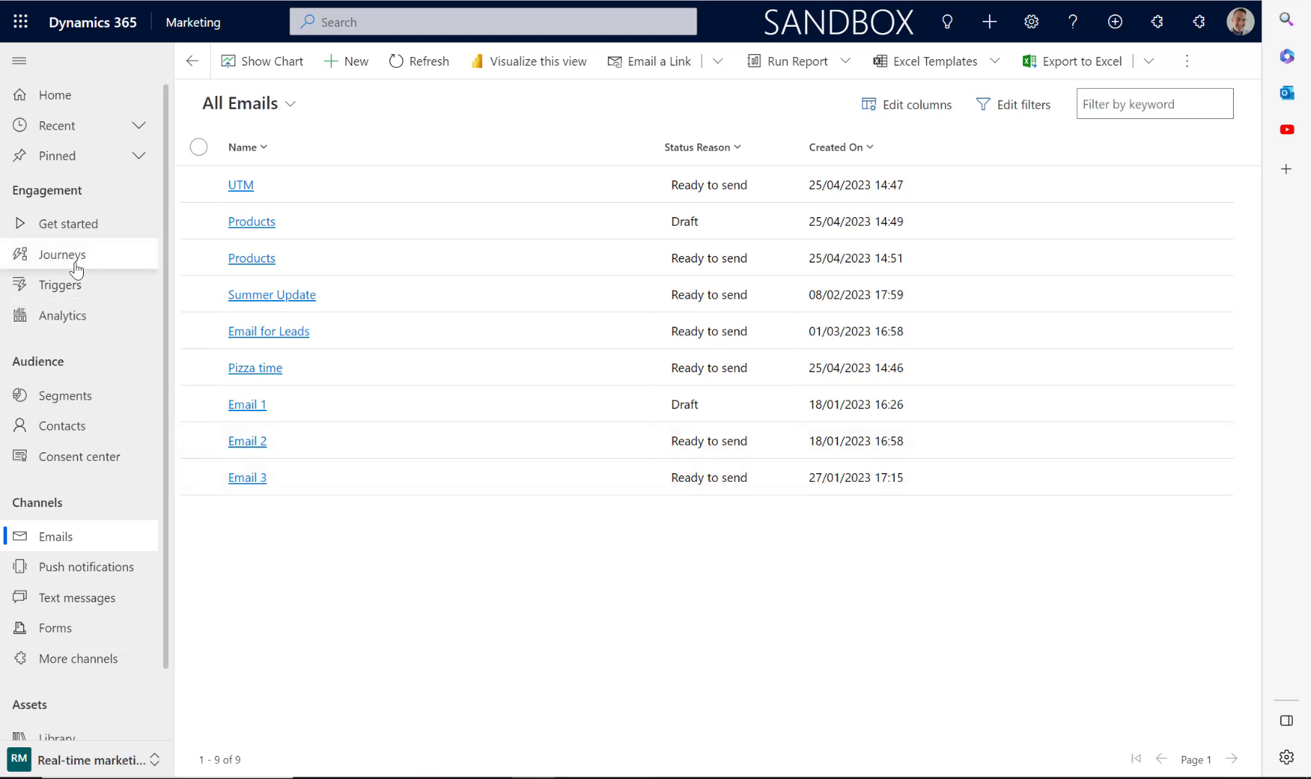
click(93, 460)
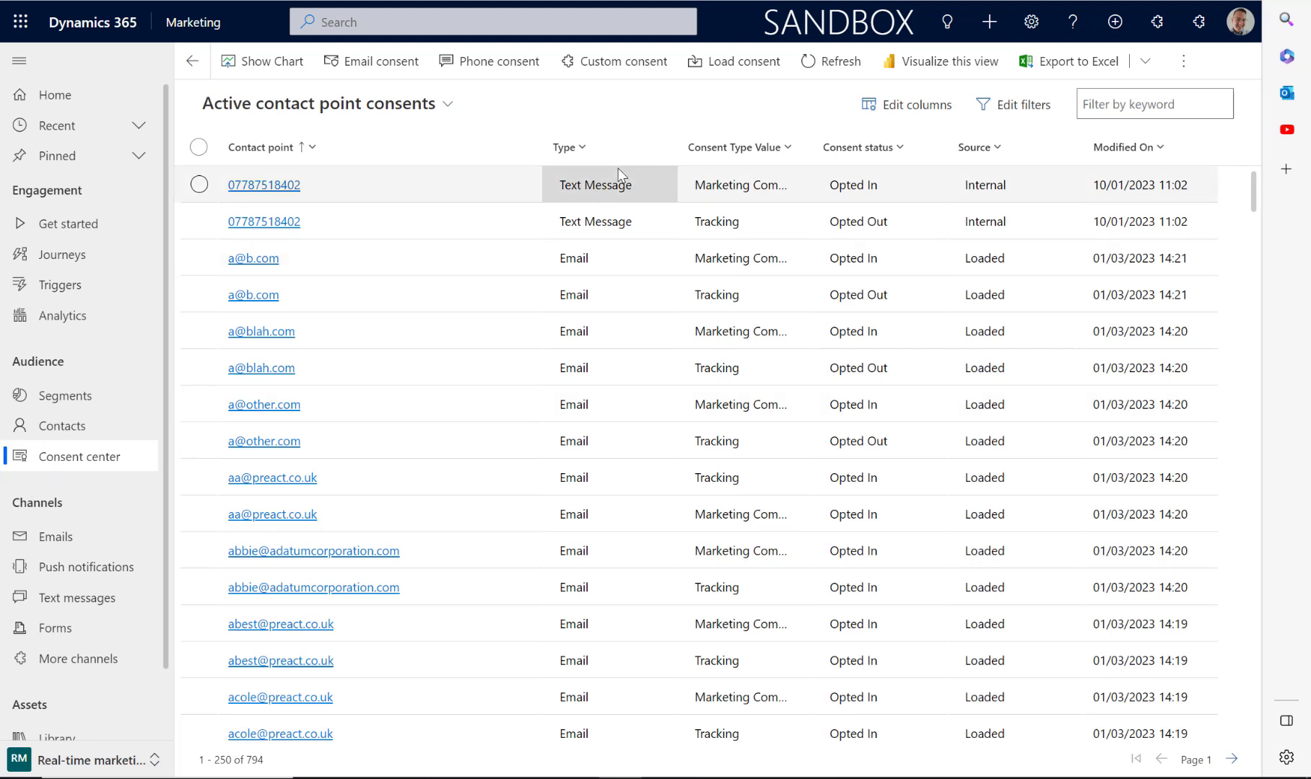
Draft a new email consent with Allow email and Allow tracking on and No reasons
click(356, 64)
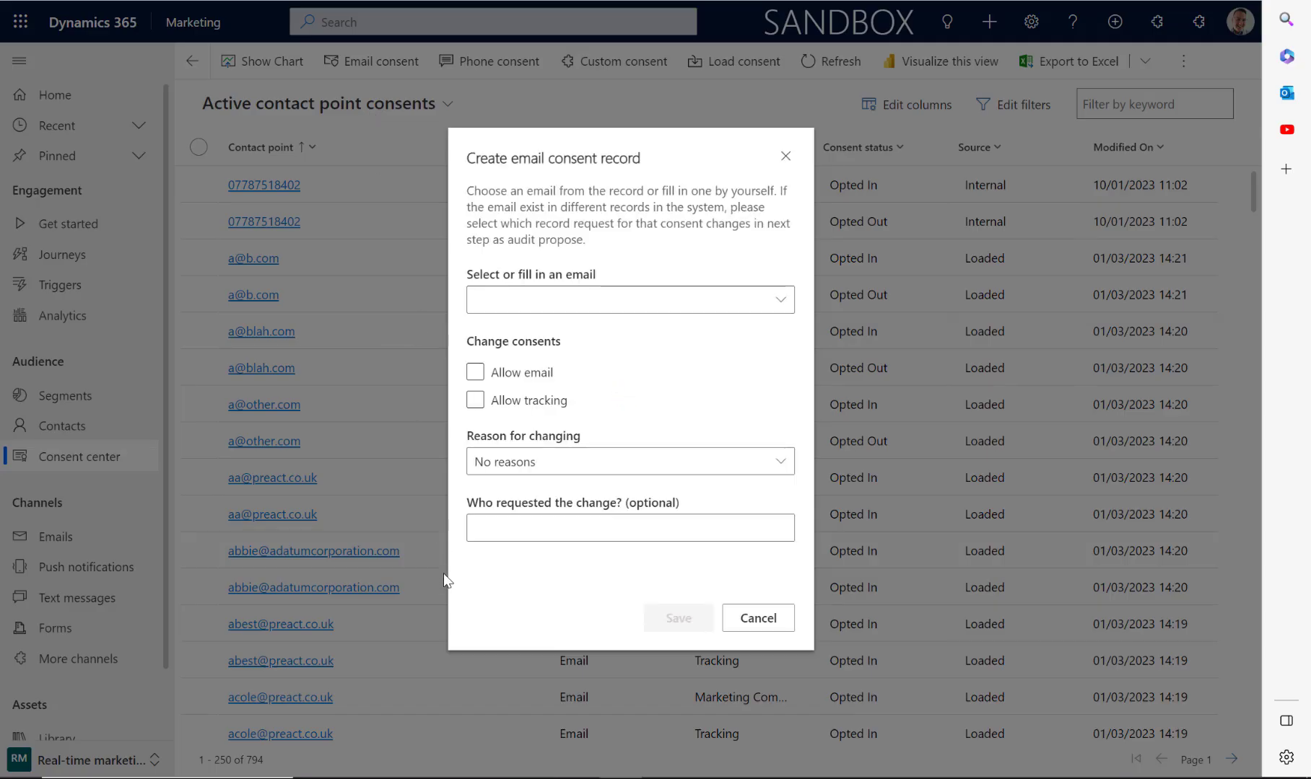
click(569, 296)
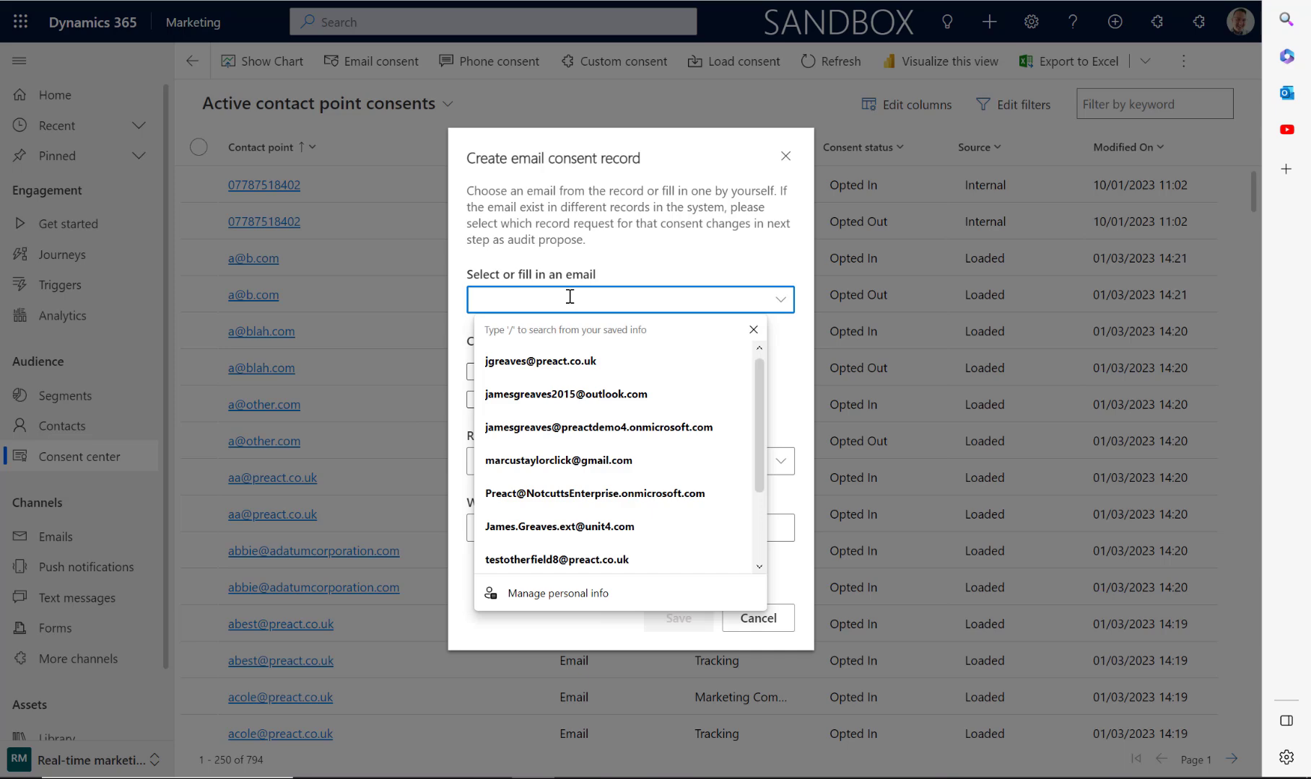
click(675, 271)
click(476, 373)
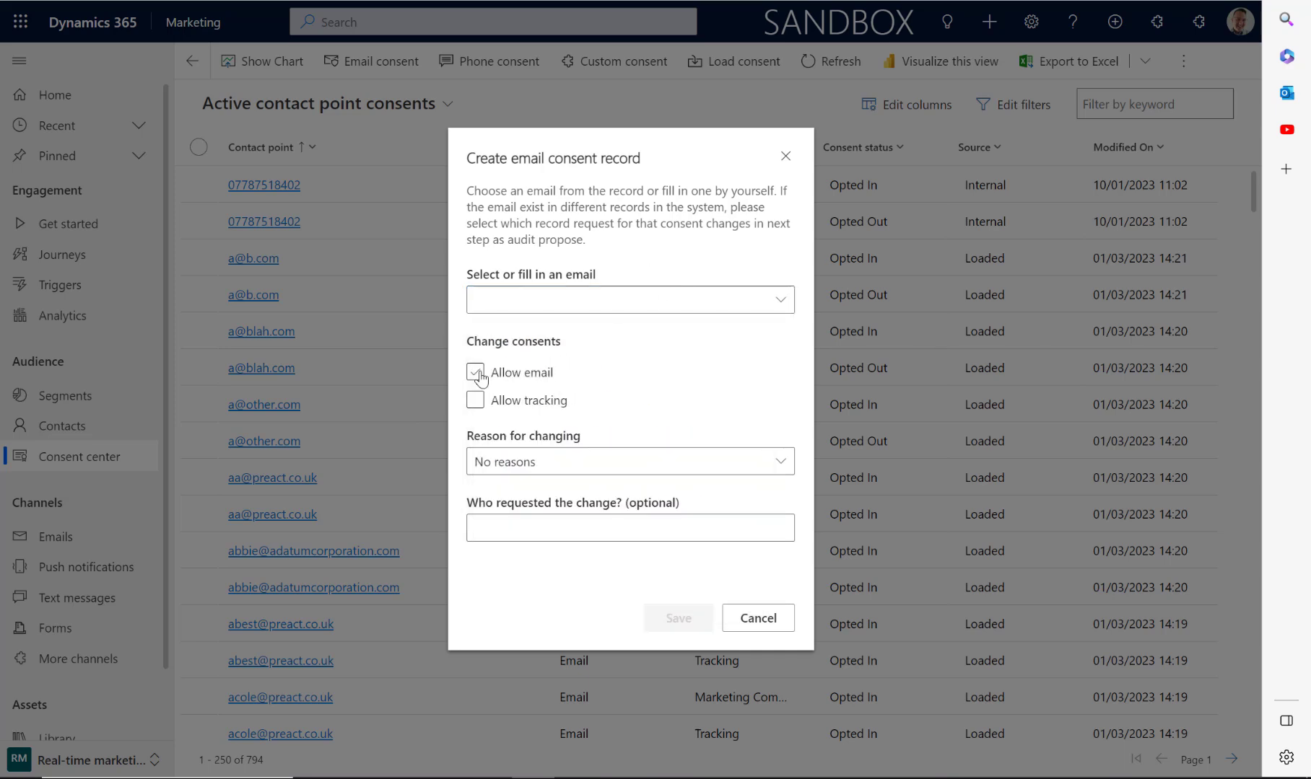
click(476, 373)
click(476, 401)
click(562, 462)
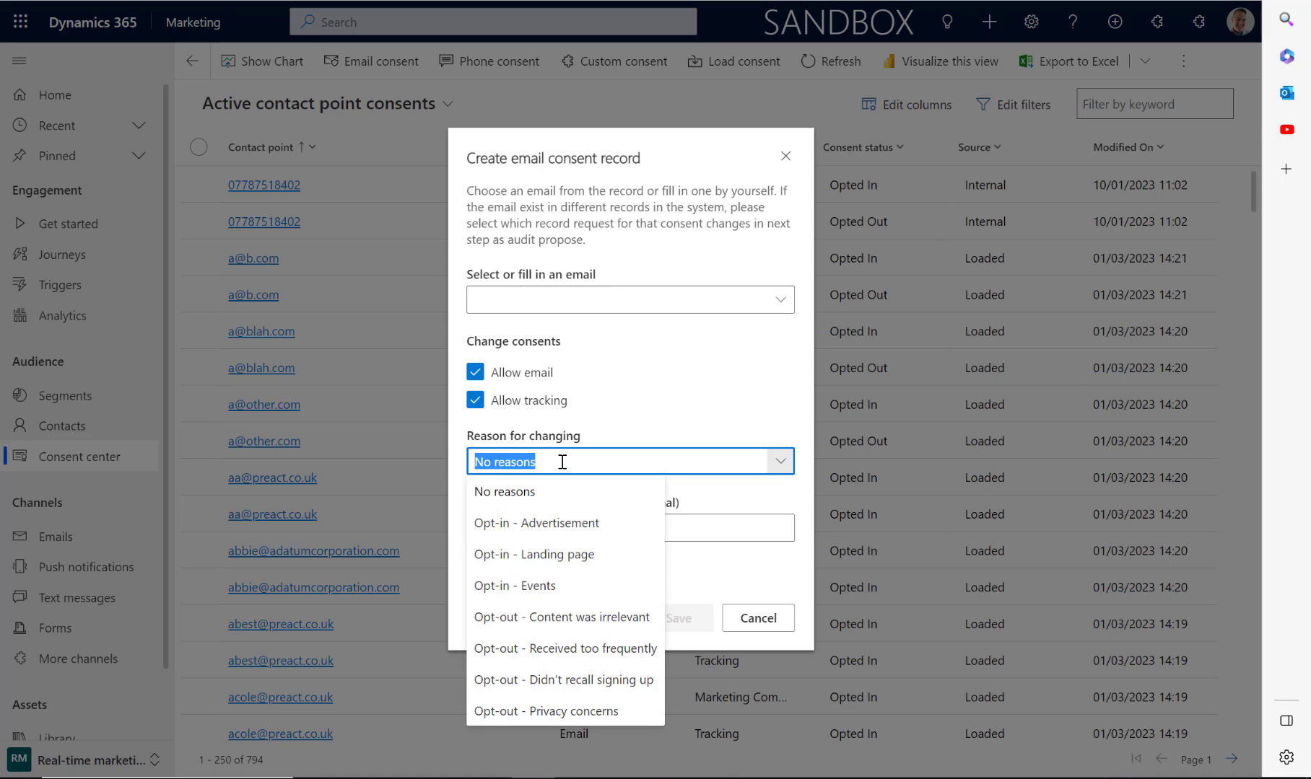
click(737, 503)
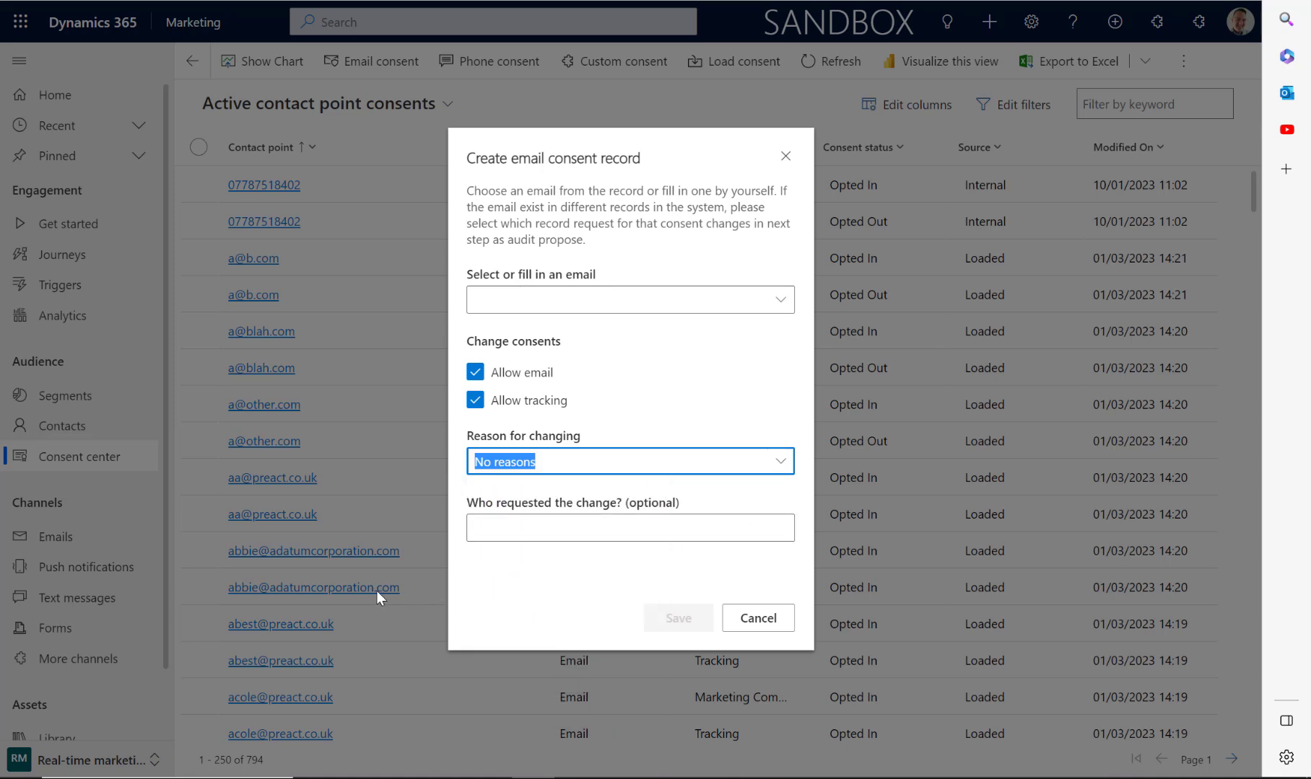
Close the email consent draft without saving and reload the list with Load consent
click(779, 153)
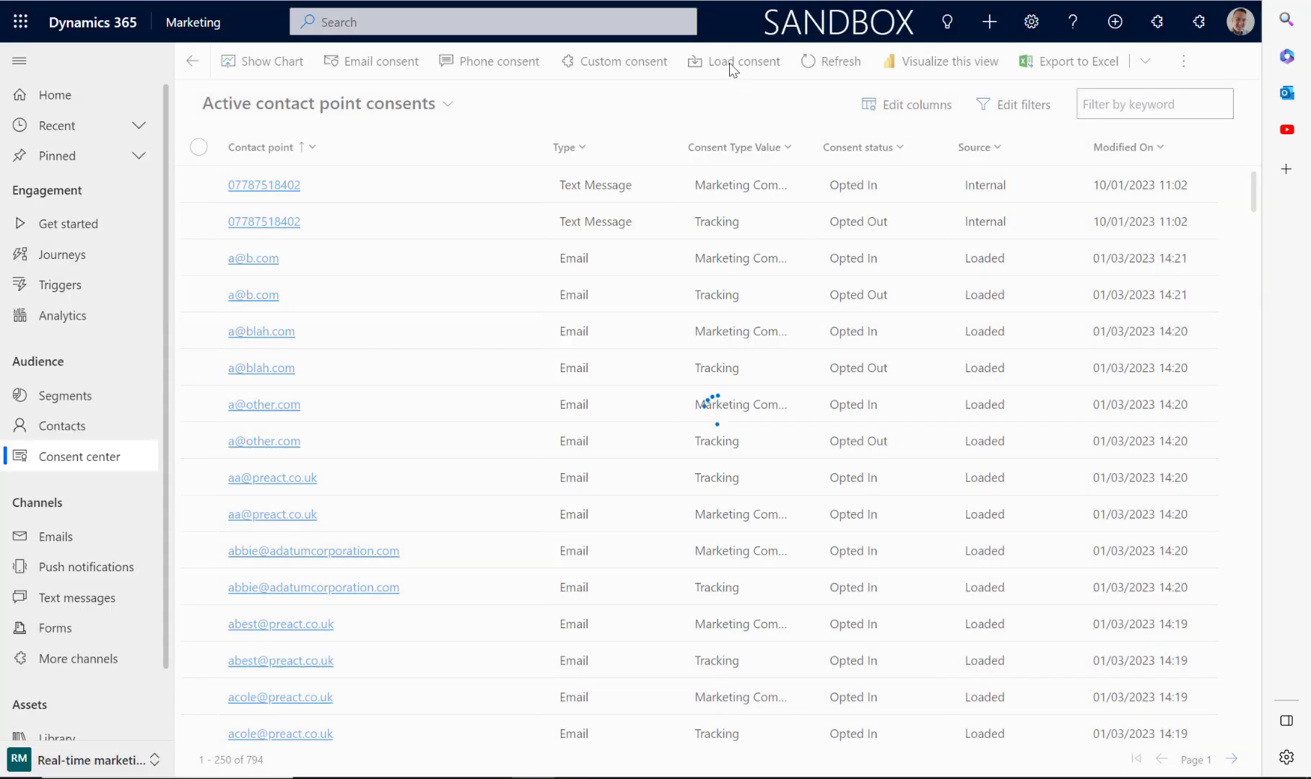
click(729, 63)
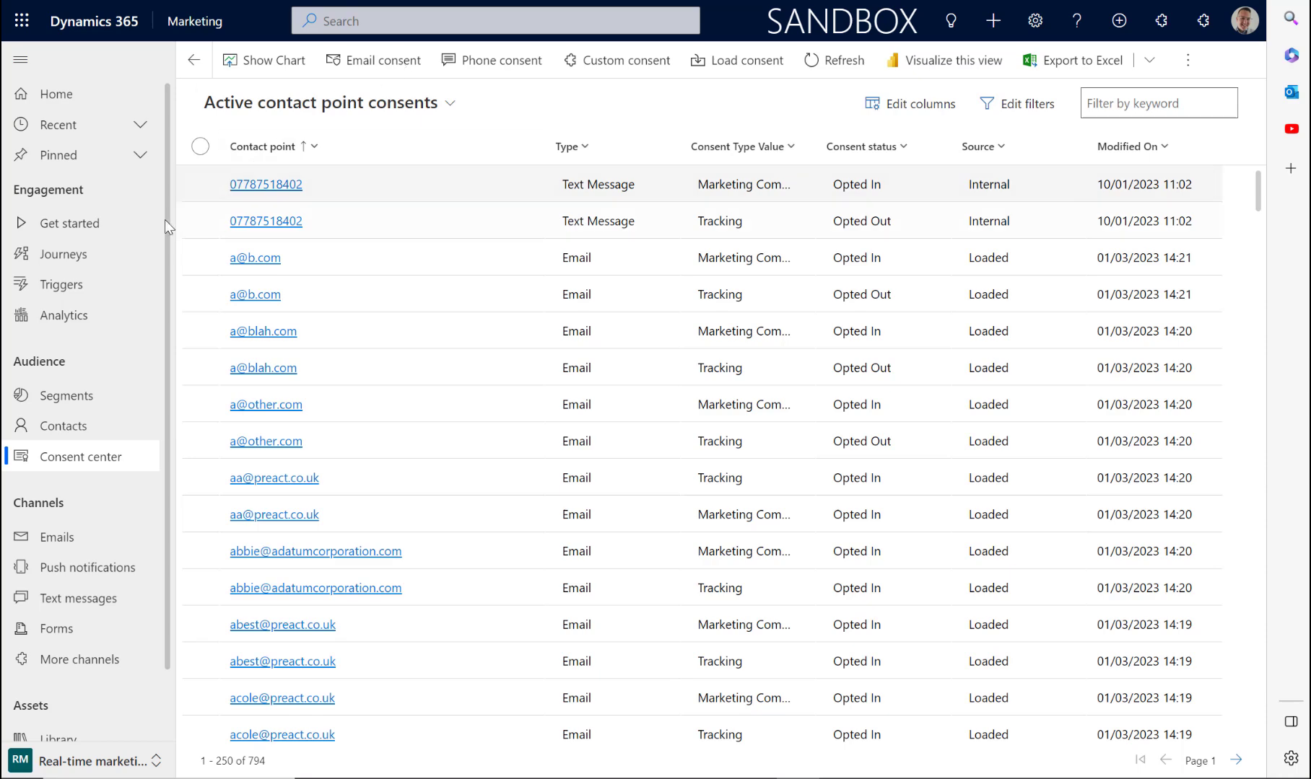
Start a new segment-based journey named 'Leads promotion'
click(108, 261)
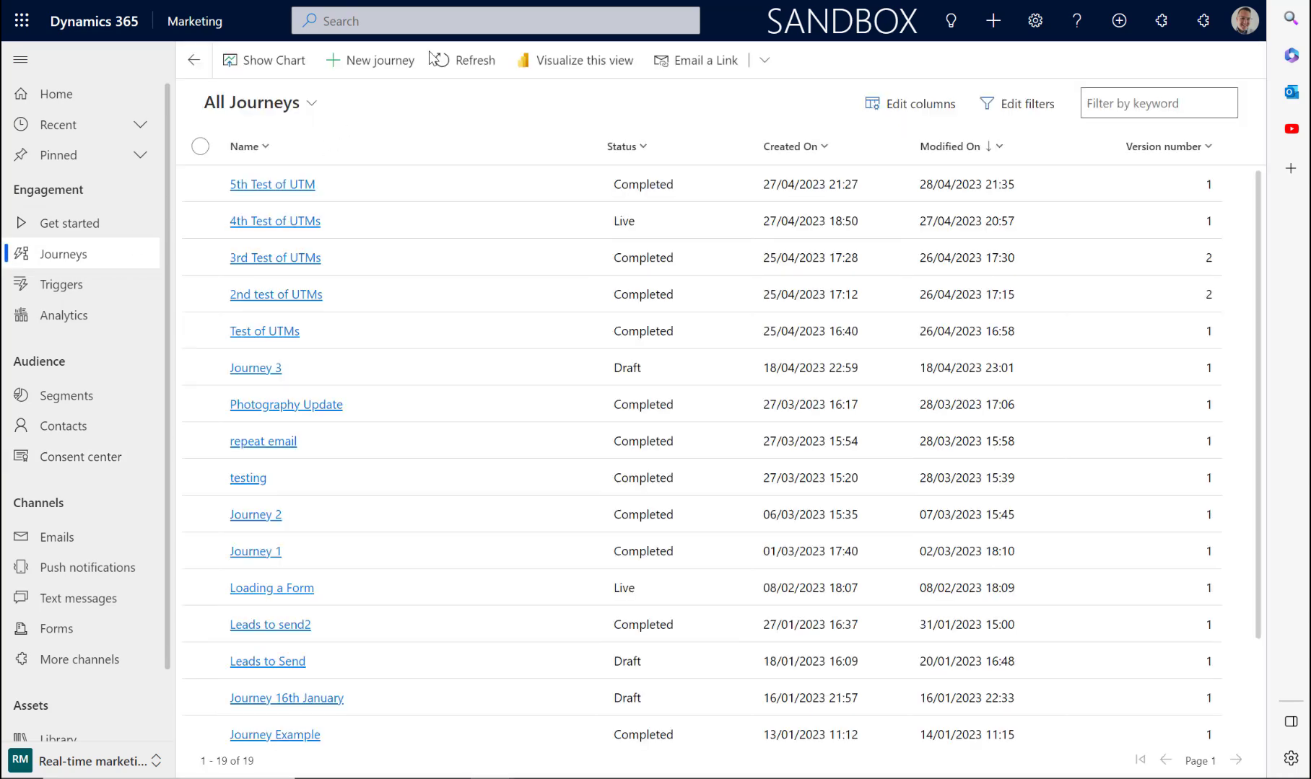
click(367, 63)
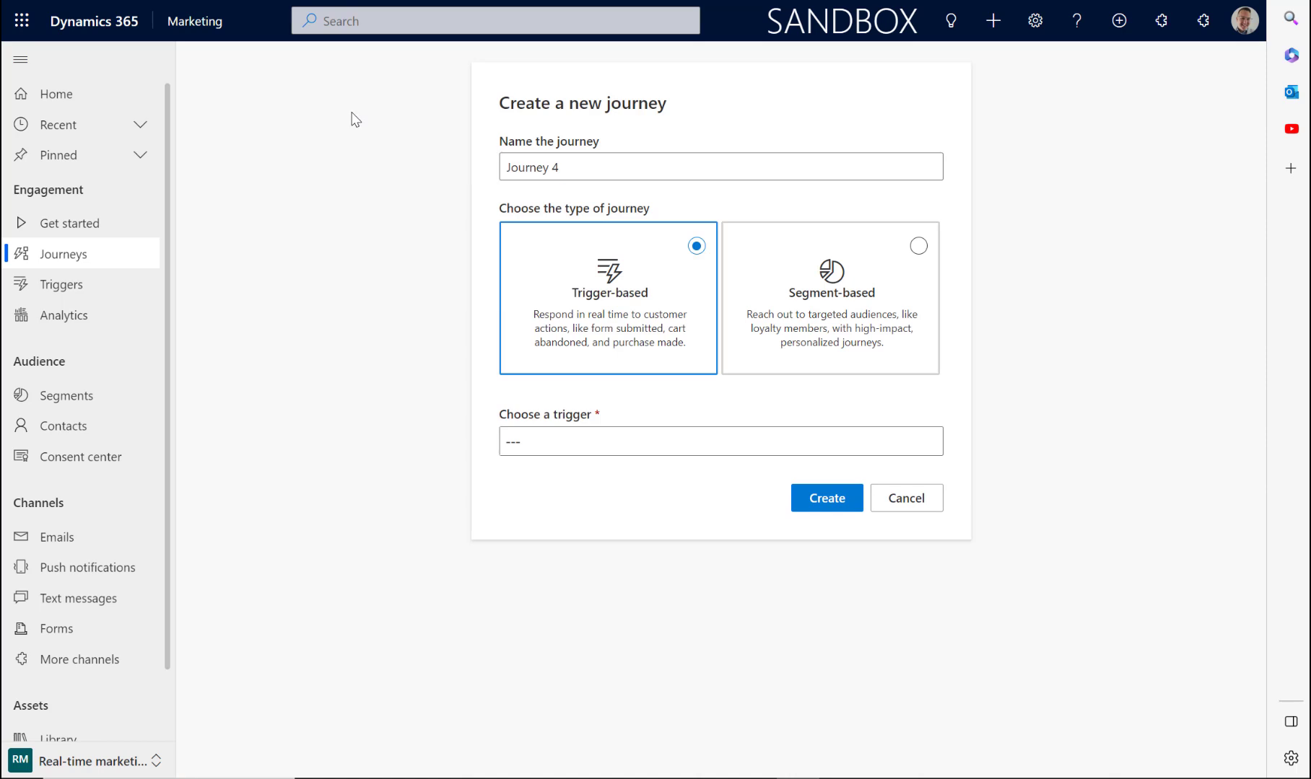
triple_click(585, 167)
text(Leads promotion)
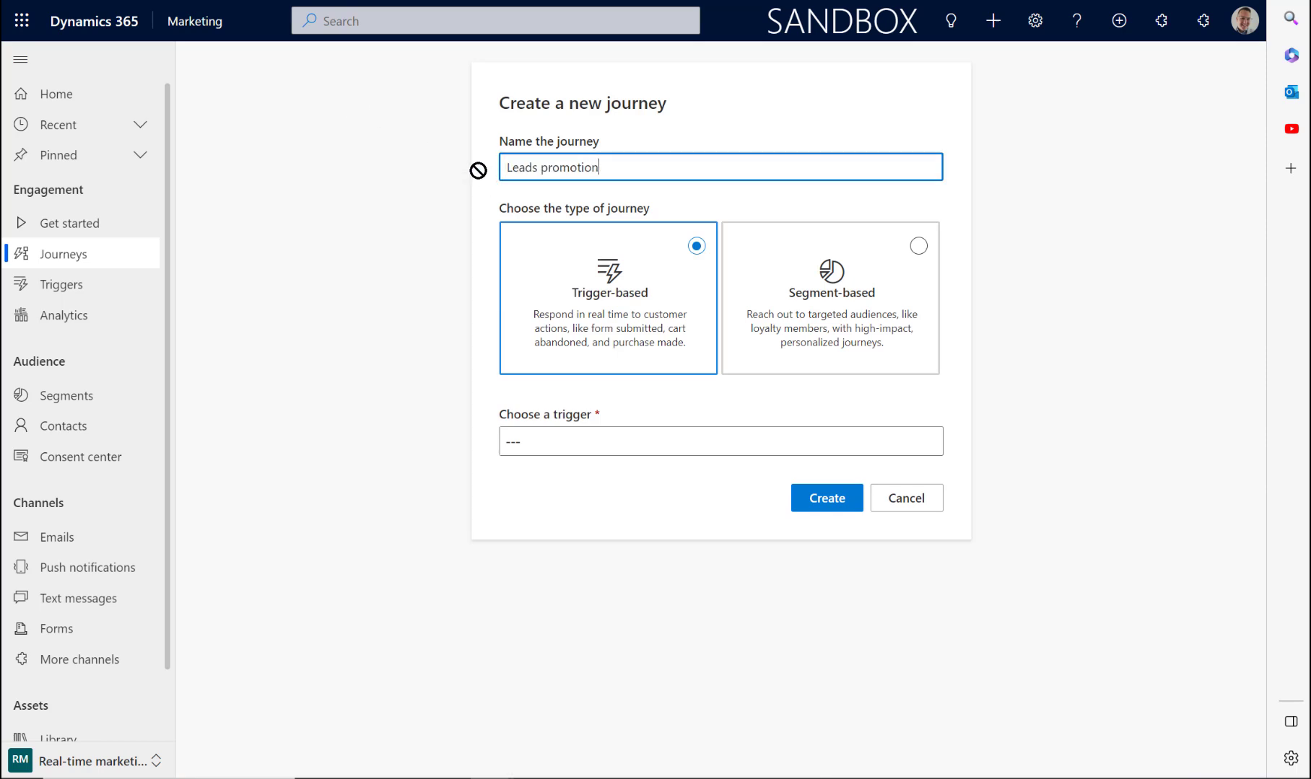
click(918, 246)
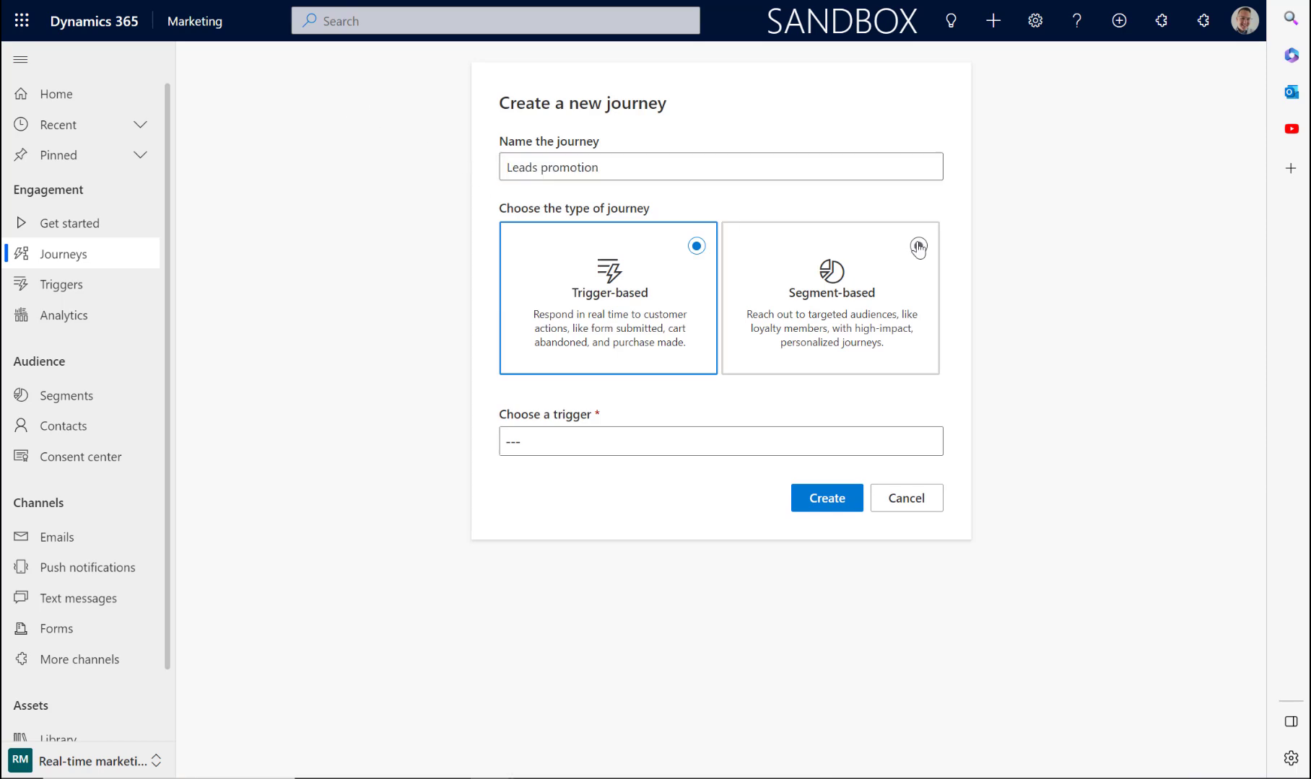
Target the Mailable Leads segment, set the start date to 08 May 2023, and create the journey
click(745, 435)
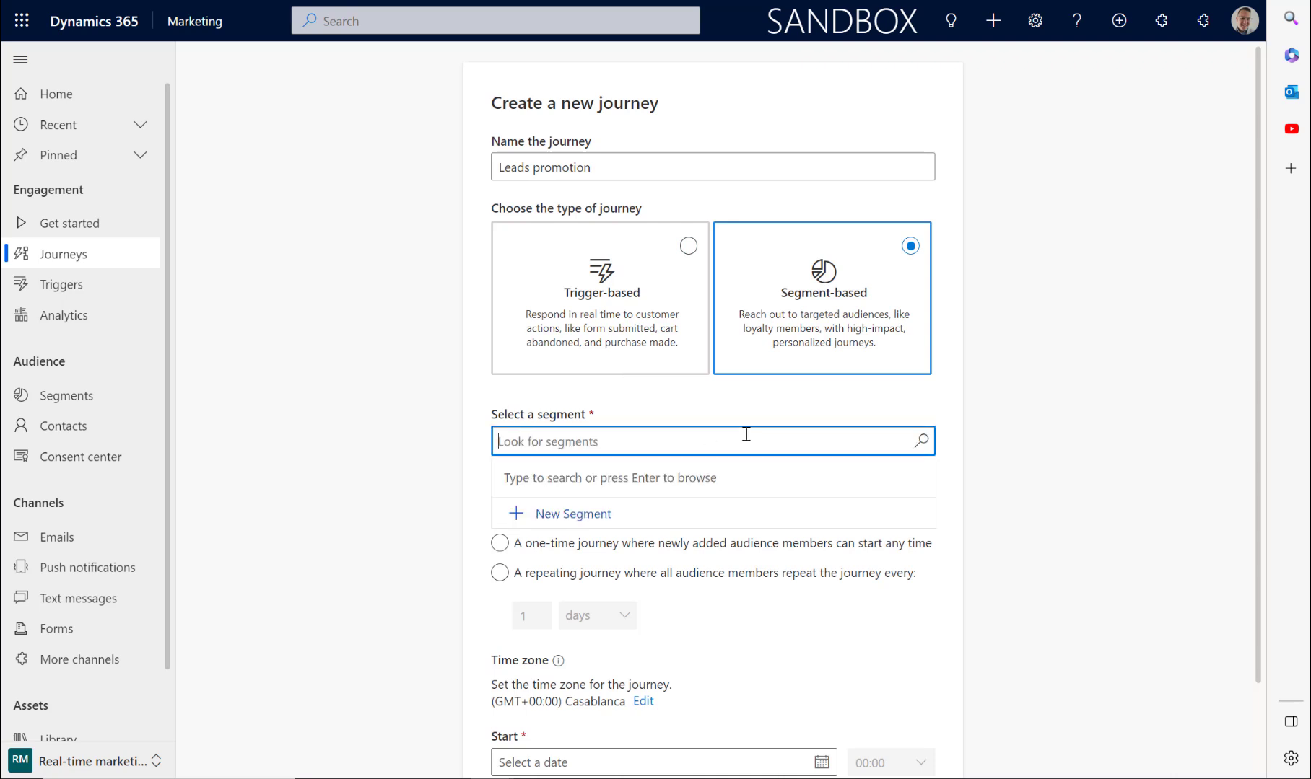
text(mailabl)
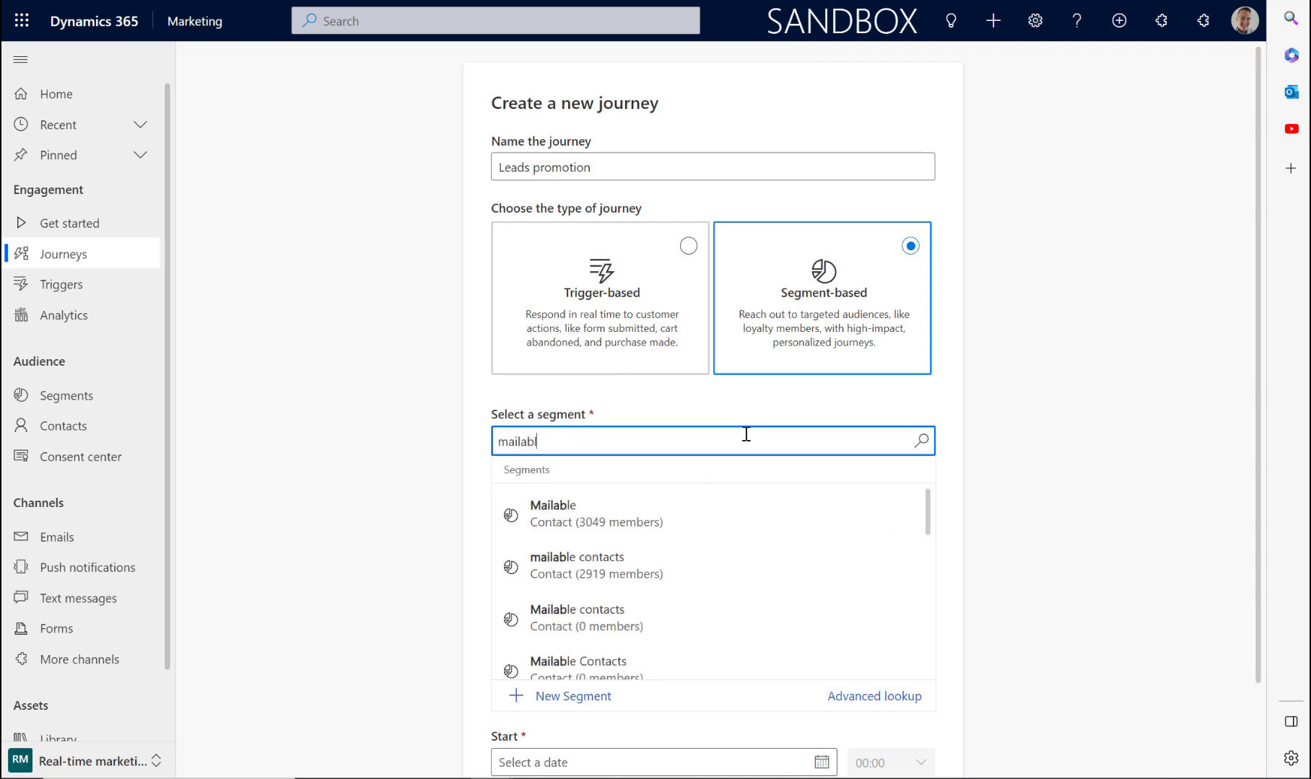
text(e leads)
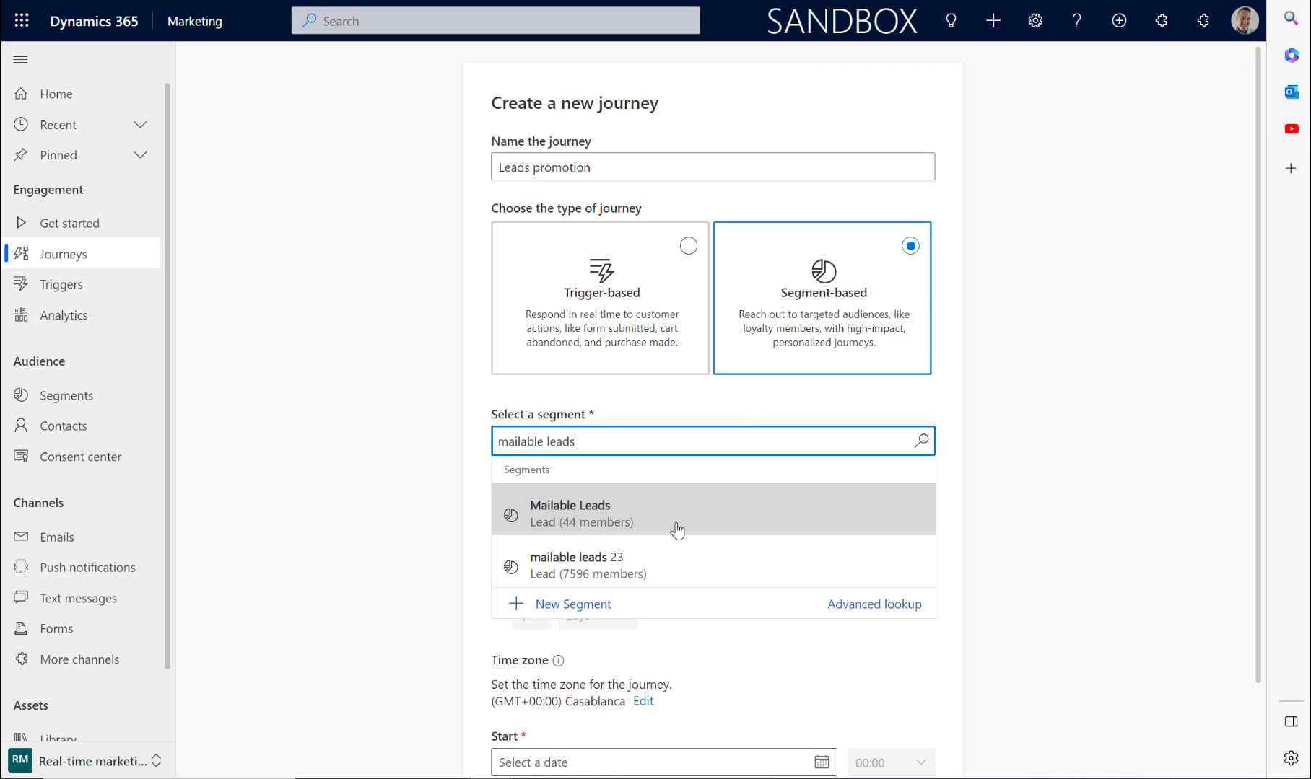
click(674, 529)
scroll(1254, 540, down, 2)
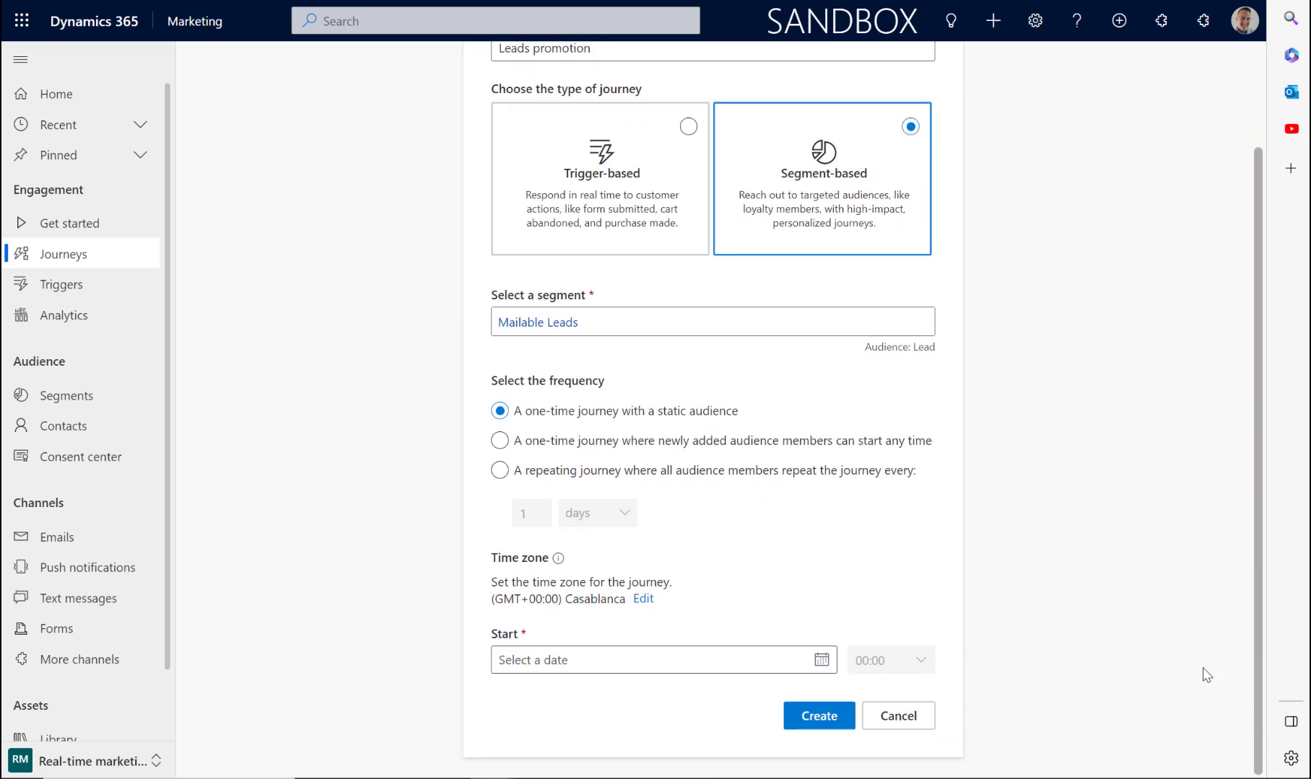
click(822, 660)
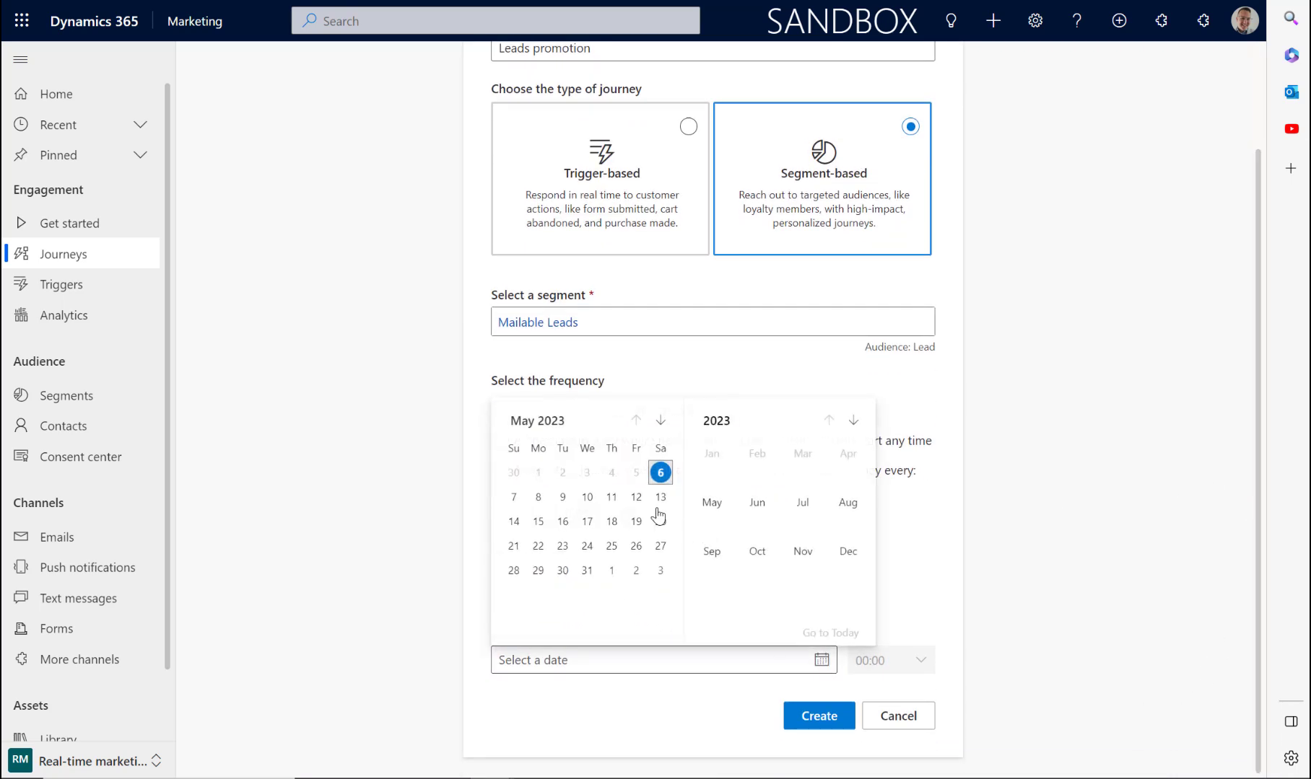
click(539, 500)
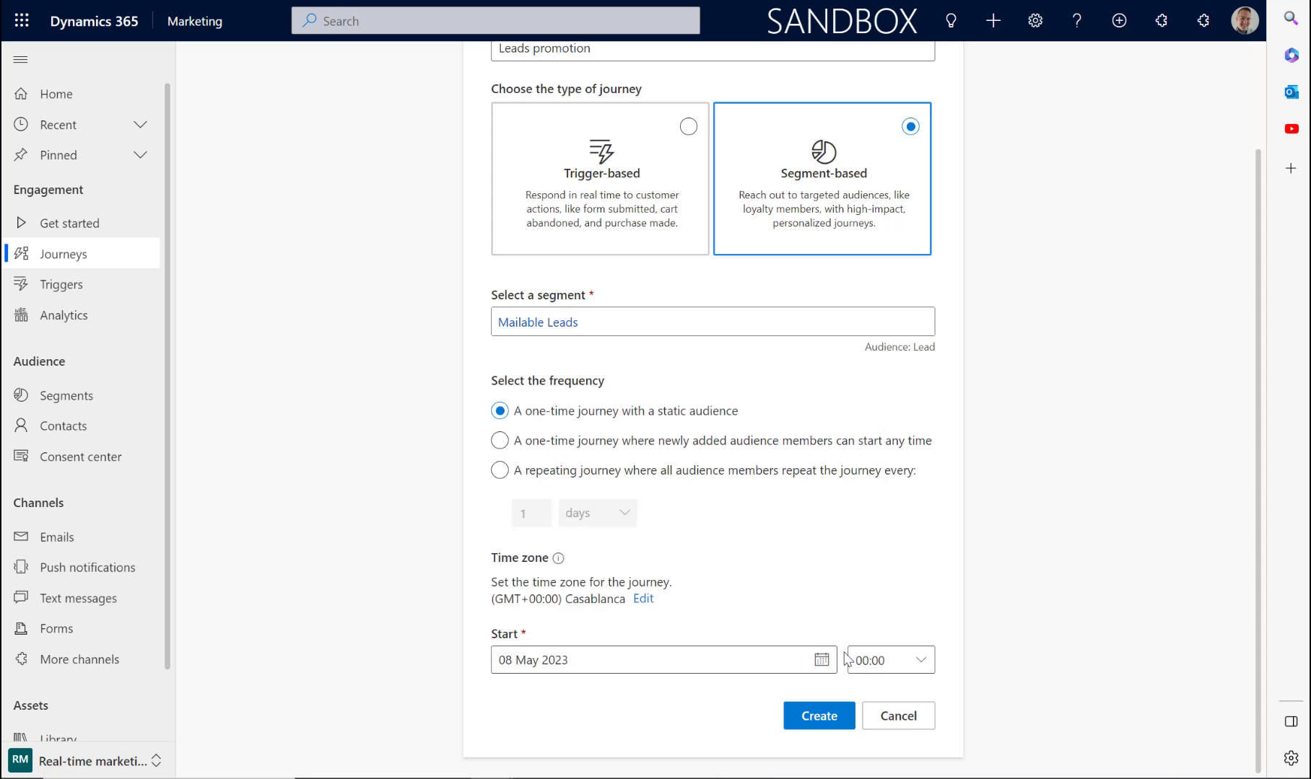
click(813, 716)
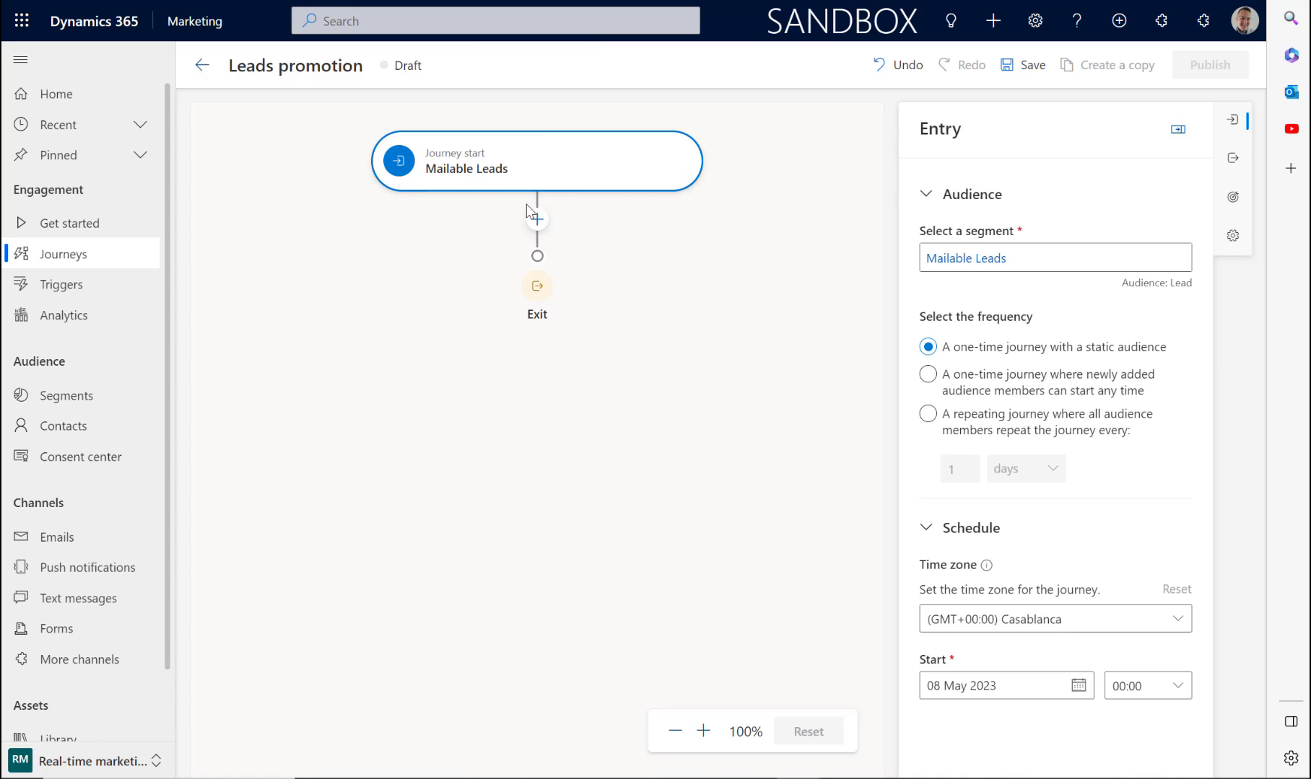
Insert a Send an email step directly after the Leads promotion journey start
click(537, 219)
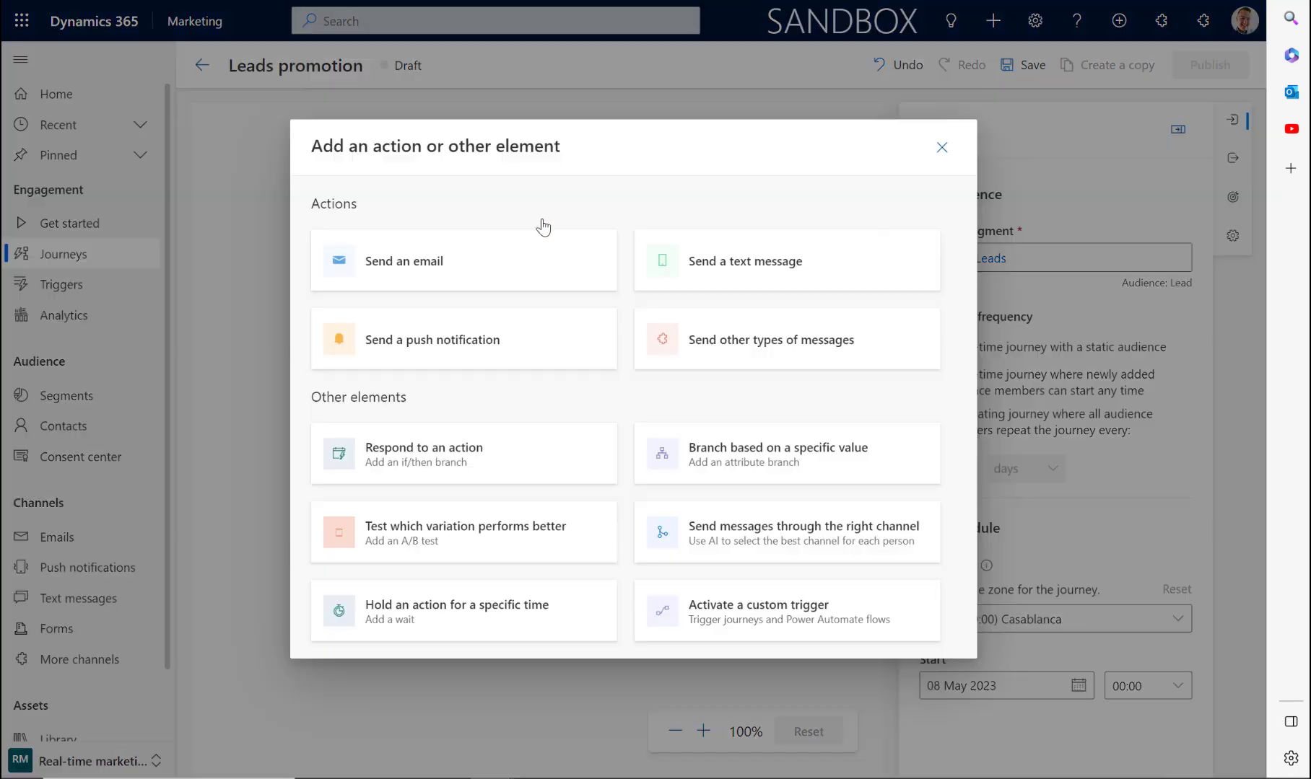
click(501, 264)
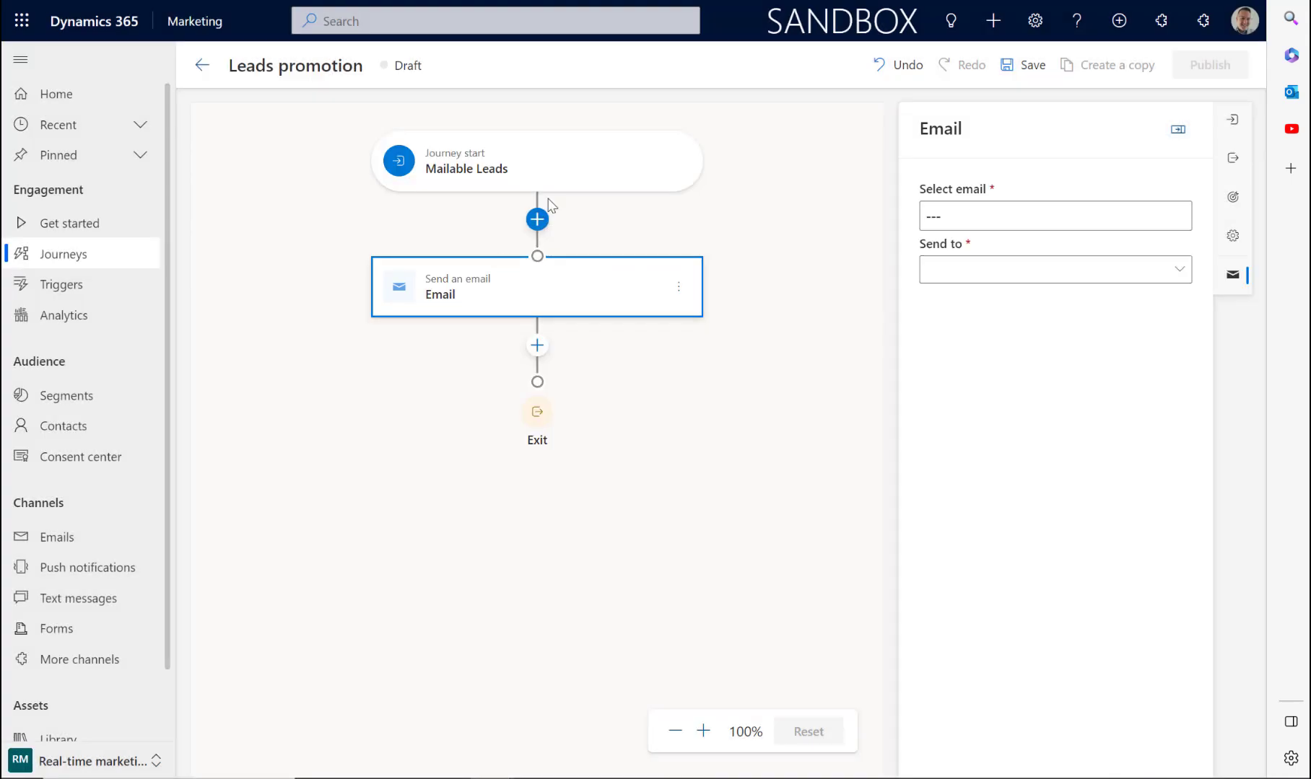